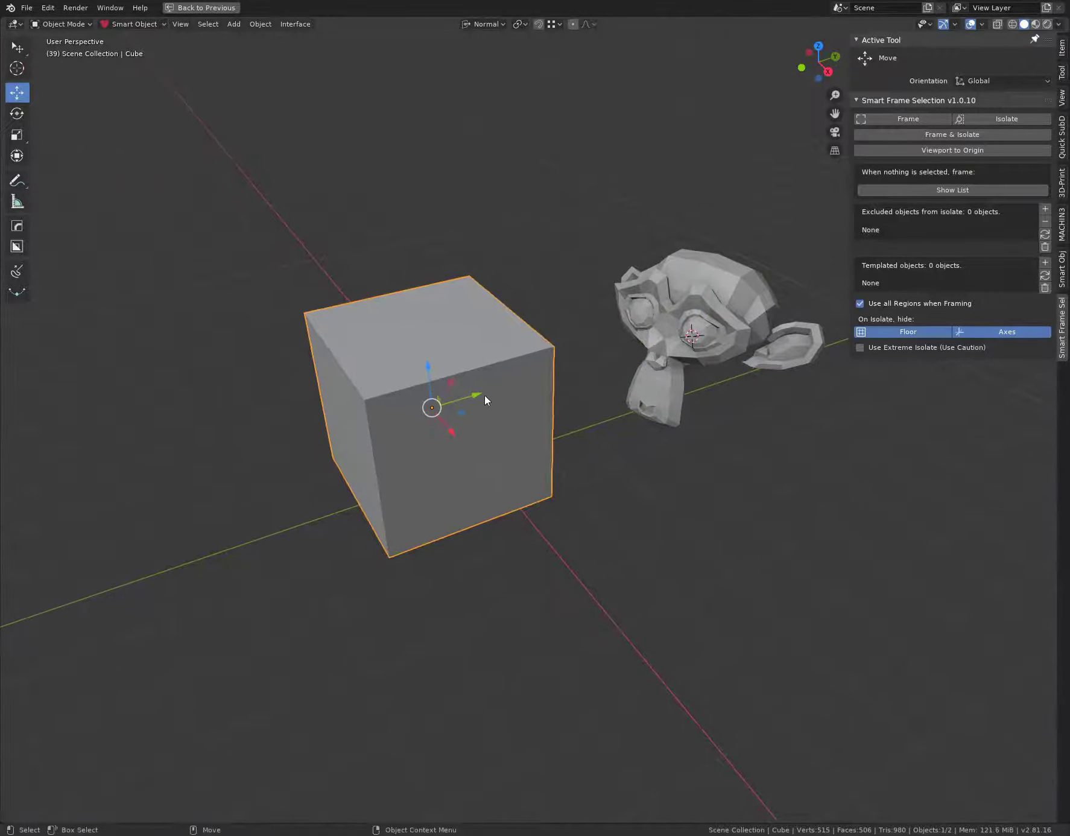
- Isolate the selected cube and place the 3D cursor in the empty space beside it
key("KP_Divide")
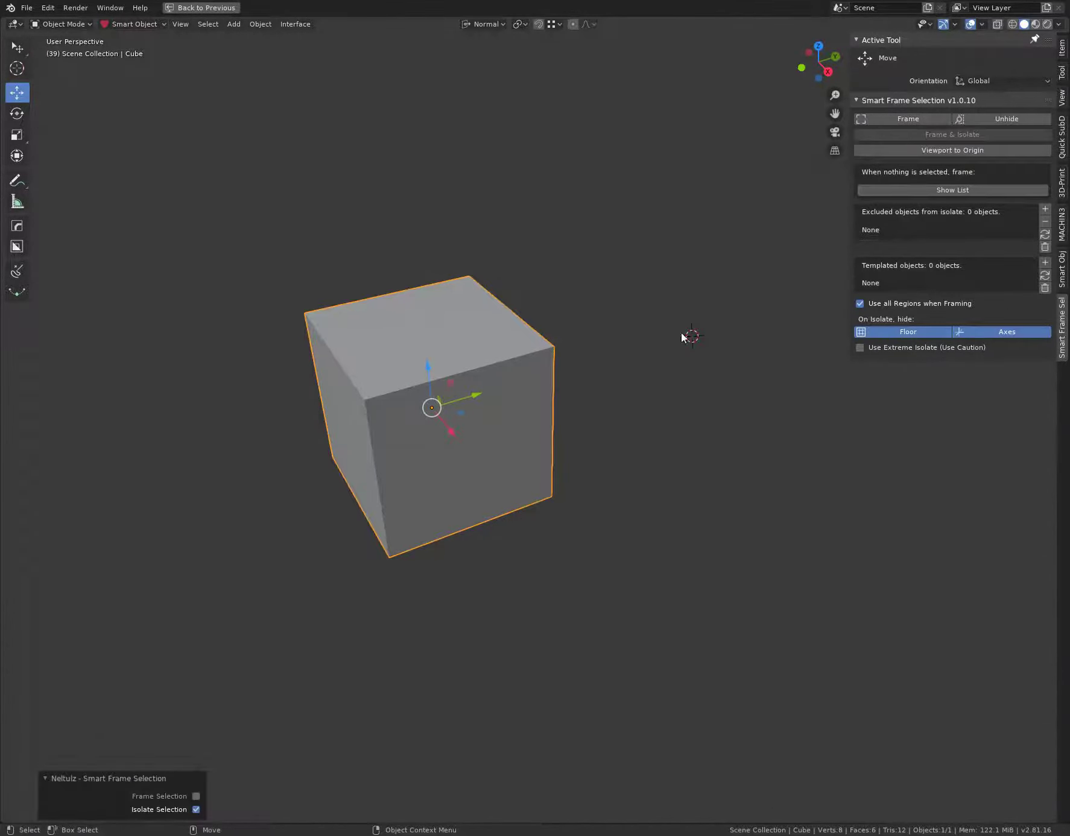
middle_click_drag(461, 485, 694, 397, "alt")
key("c")
left_click(326, 426)
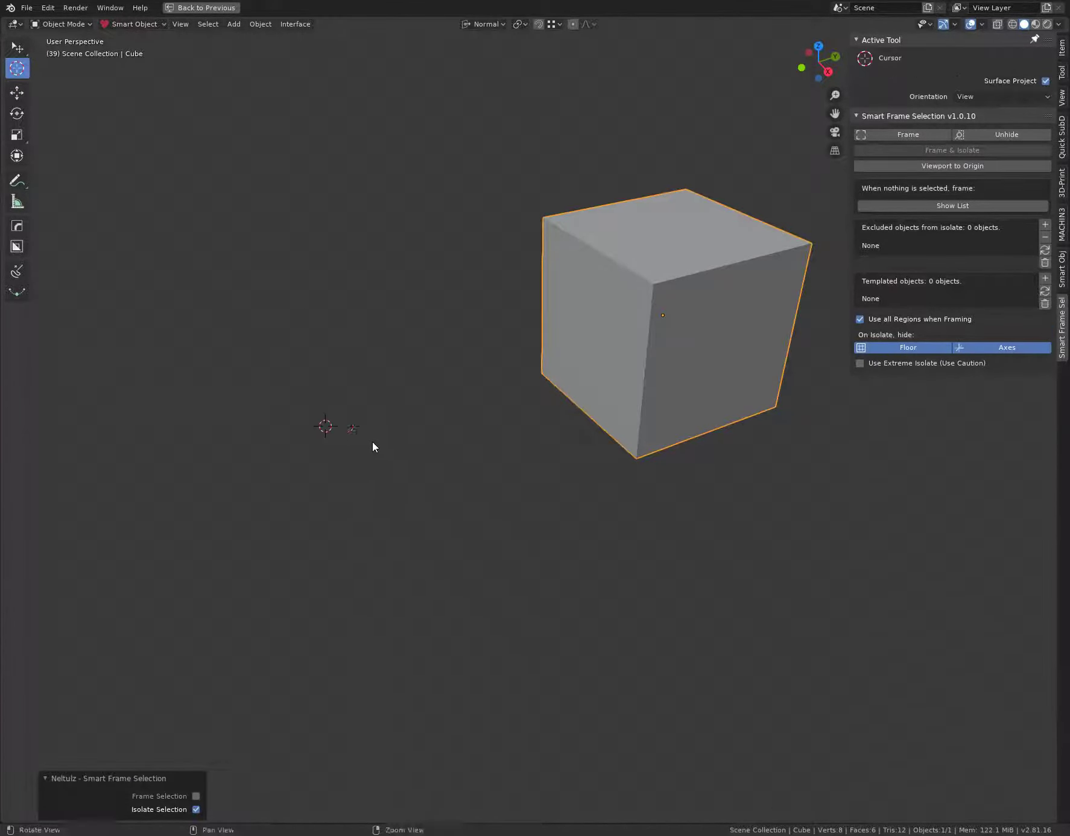
middle_click_drag(372, 447, 355, 456, "alt")
- Add a torus mesh at the 3D cursor and reduce its number of major segments
left_click(256, 28)
mouse_move(238, 26)
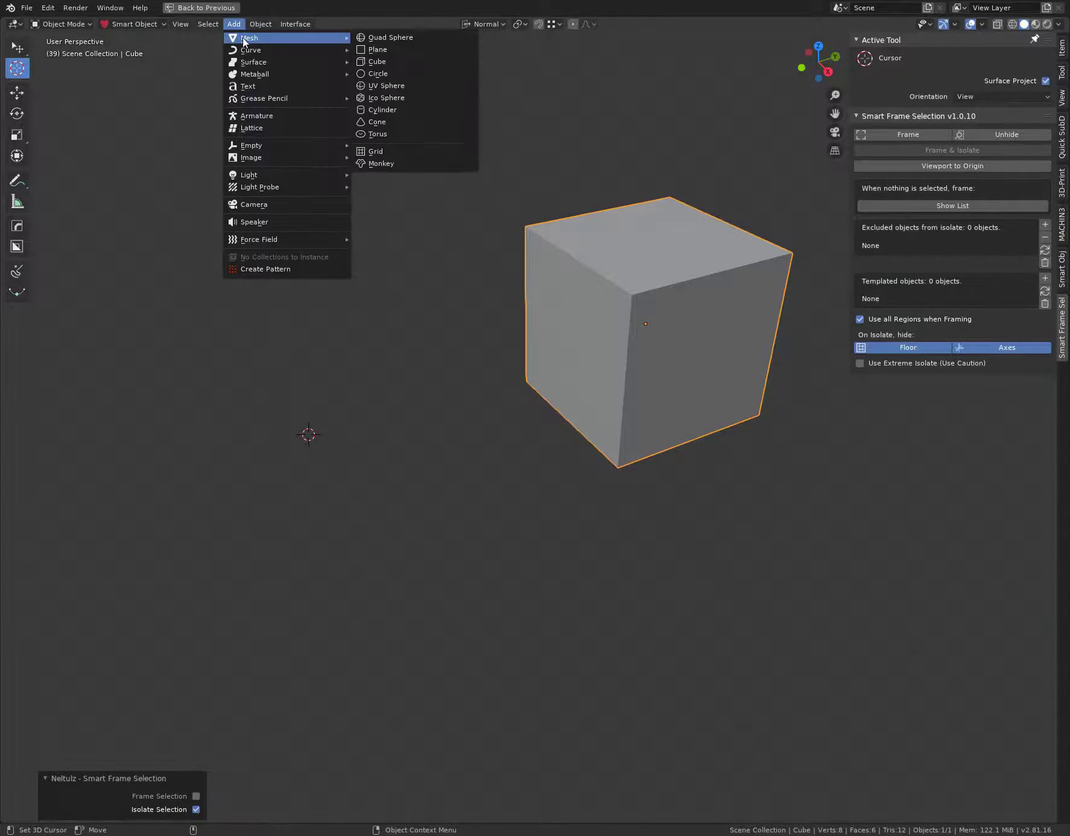
left_click(398, 134)
middle_click_drag(311, 533, 364, 504, "alt")
left_click_drag(111, 707, 71, 733)
middle_click_drag(440, 473, 378, 521)
- Activate the Move tool and exit isolation to bring back the hidden objects
key("w")
middle_click_drag(542, 473, 361, 594, "shift")
key("KP_Divide")
- Select the monkey head and raise its subdivision level to 5
left_click_drag(359, 545, 451, 434, "alt")
left_click(514, 394)
key("ctrl+3")
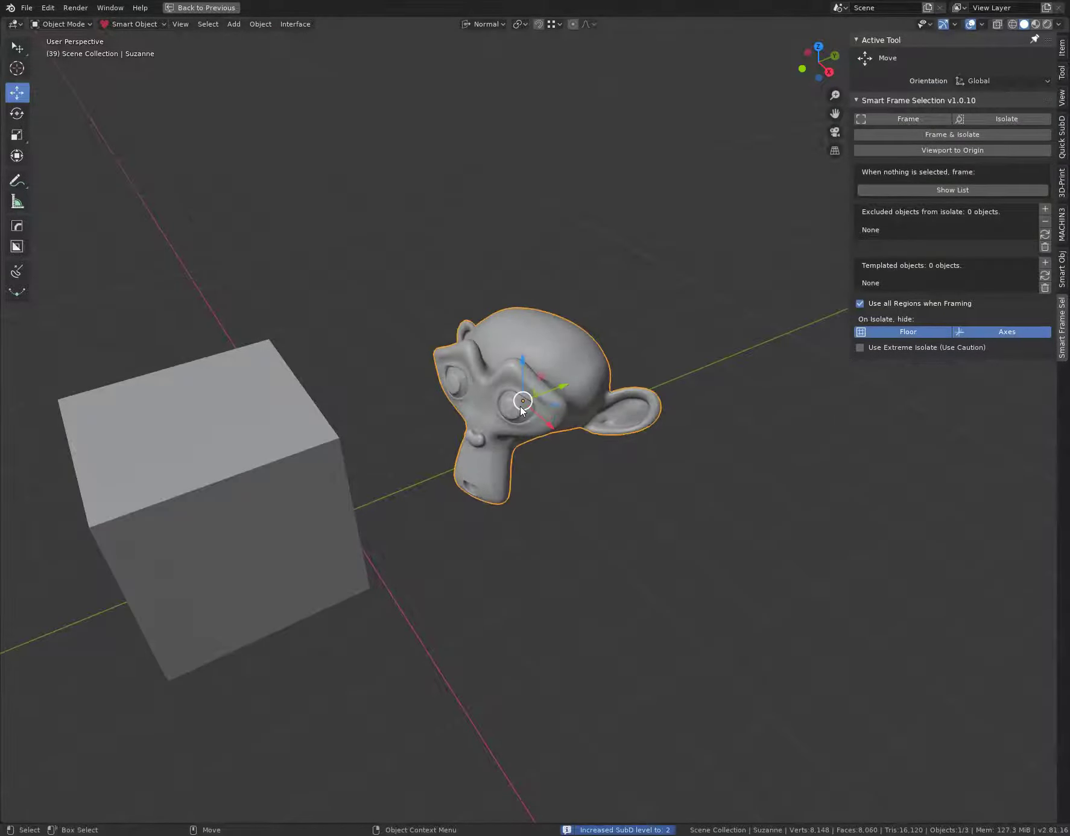
key("ctrl+4")
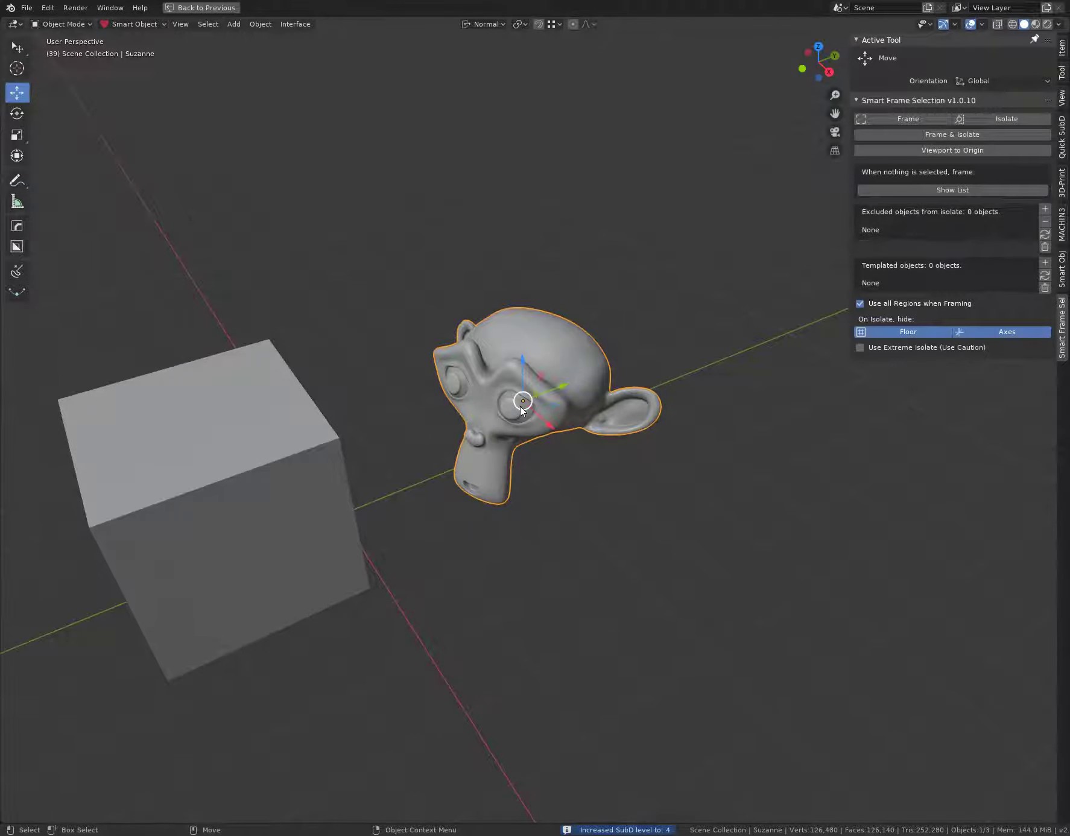
key("ctrl+5")
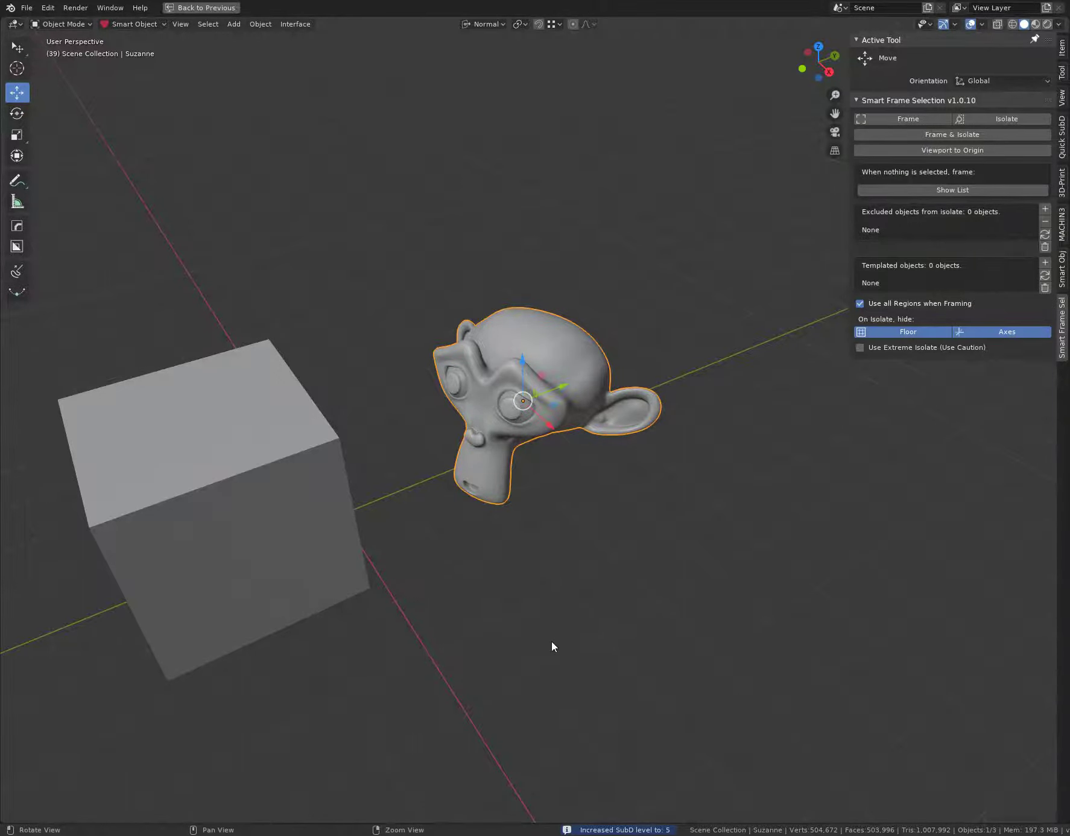
- Duplicate the monkey head and move the copy along the X axis so it sits beside the original
middle_click_drag(553, 647, 508, 539)
key("shift+d")
key("Escape")
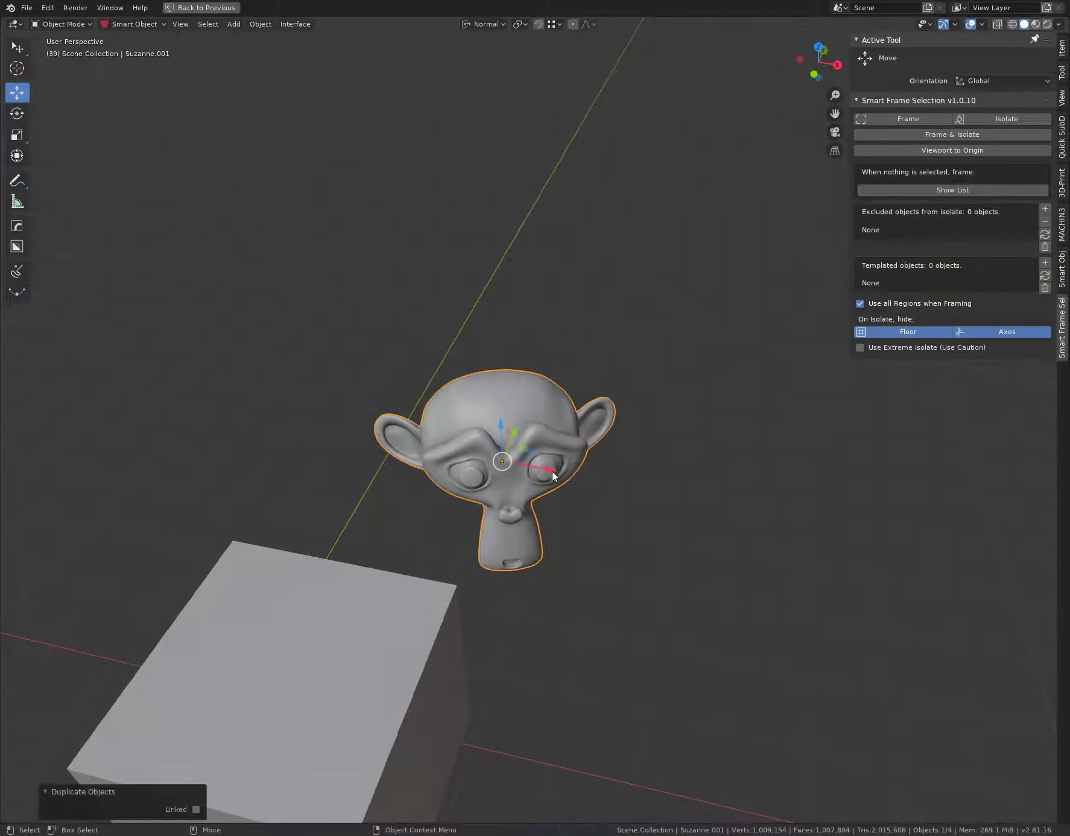
left_click_drag(554, 476, 332, 439)
- Duplicate both monkey heads together, place the copies behind them to form a group of four, and deselect everything
left_click(493, 463, "shift")
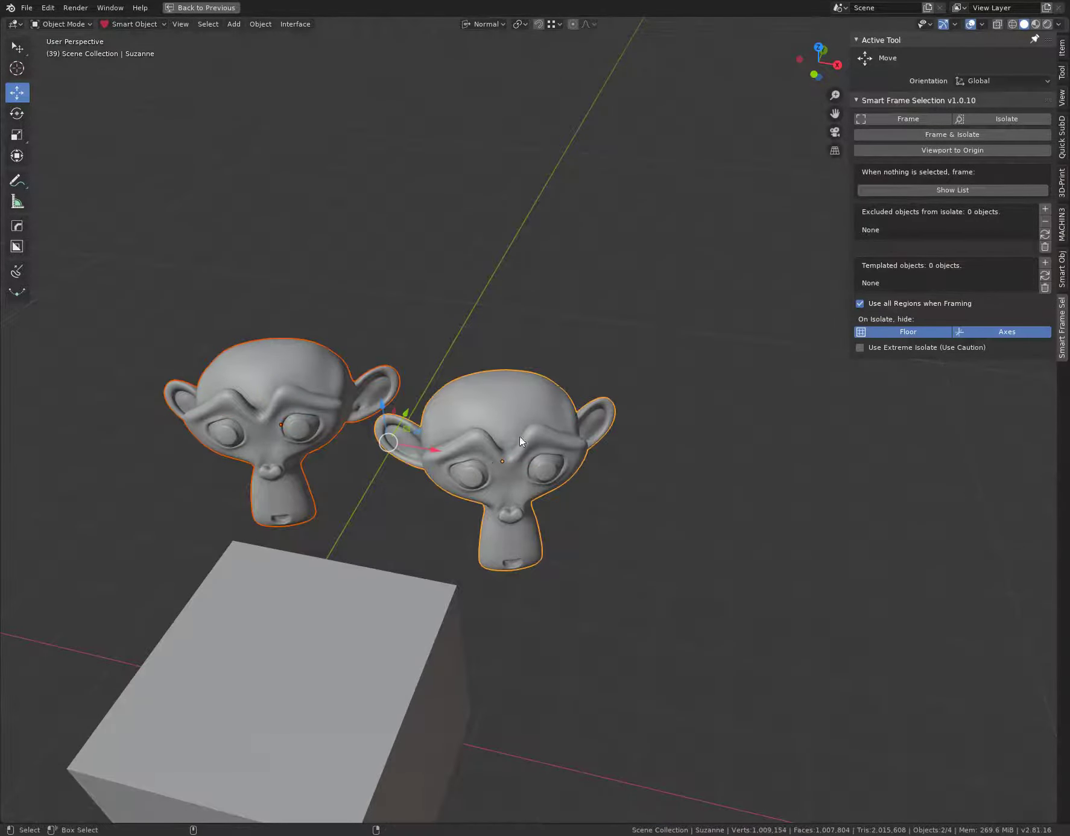
key("shift+d")
key("Escape")
middle_click_drag(566, 382, 488, 401)
key("g")
left_click(679, 313)
left_click(612, 616)
middle_click_drag(611, 615, 585, 406)
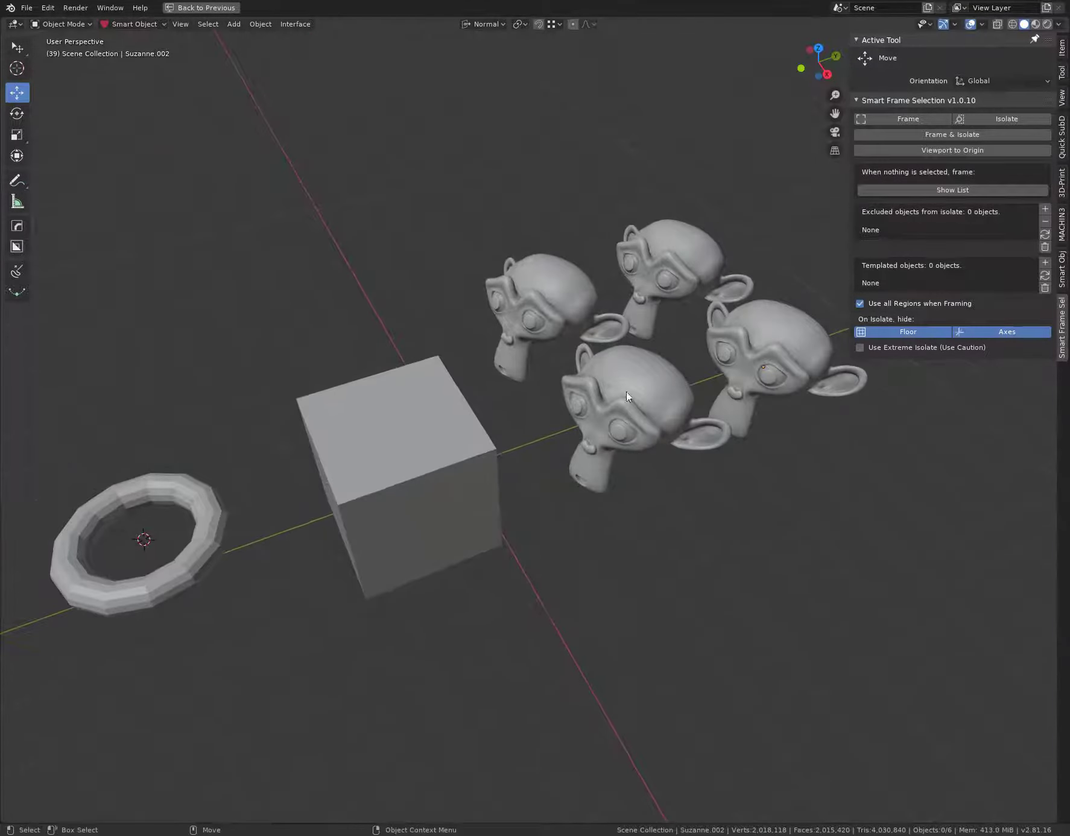
- Delete the torus beside the cube
middle_click_drag(468, 538, 296, 561)
left_click(296, 561)
key("Delete")
- Isolate the cube from the monkey heads and reposition the 3D cursor in the empty space next to it
middle_click_drag(385, 538, 588, 431)
left_click(588, 430)
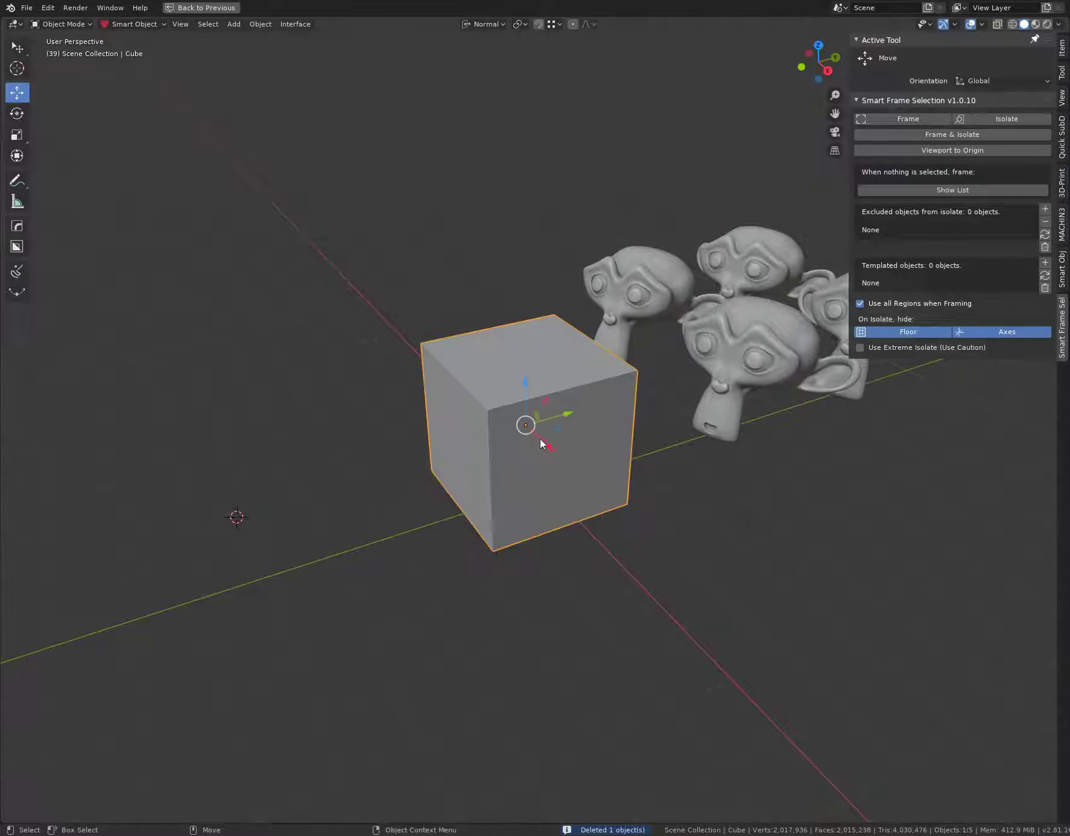
key("shift+i")
middle_click_drag(254, 588, 363, 556, "alt")
key("c")
left_click(312, 498)
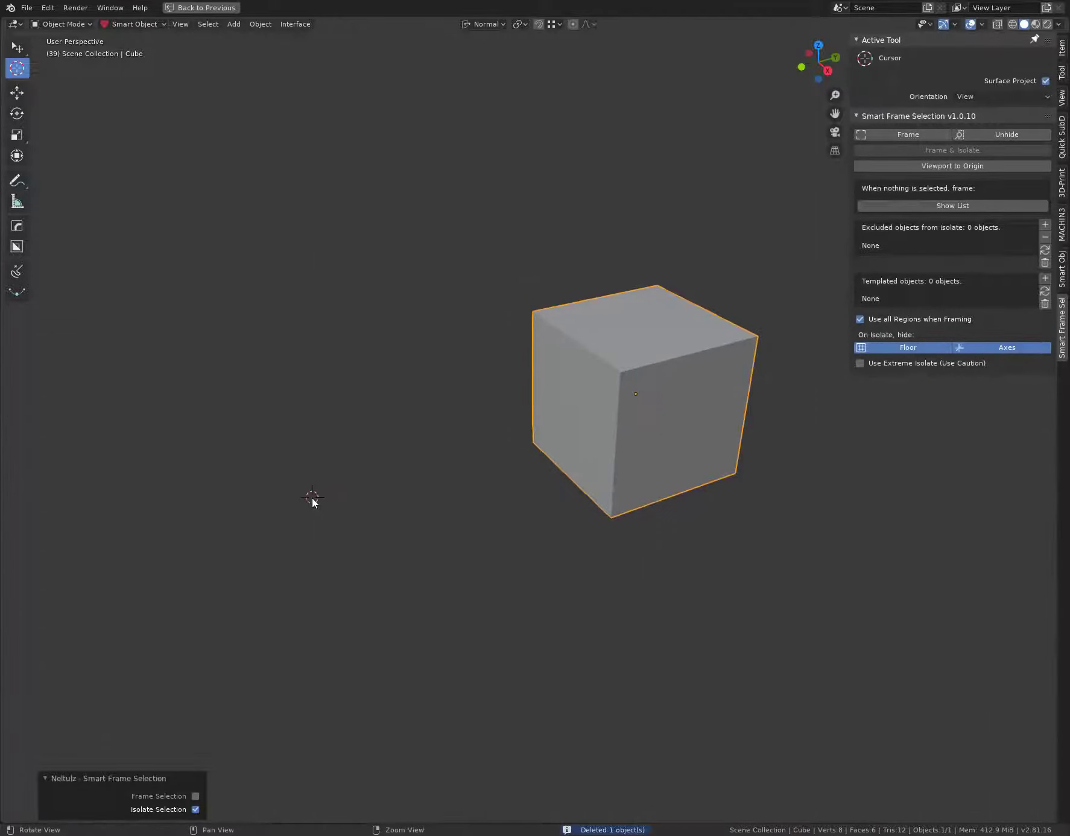
middle_click_drag(312, 498, 342, 492, "alt")
- Add a torus mesh at the 3D cursor and raise its major segments to 41
left_click(233, 25)
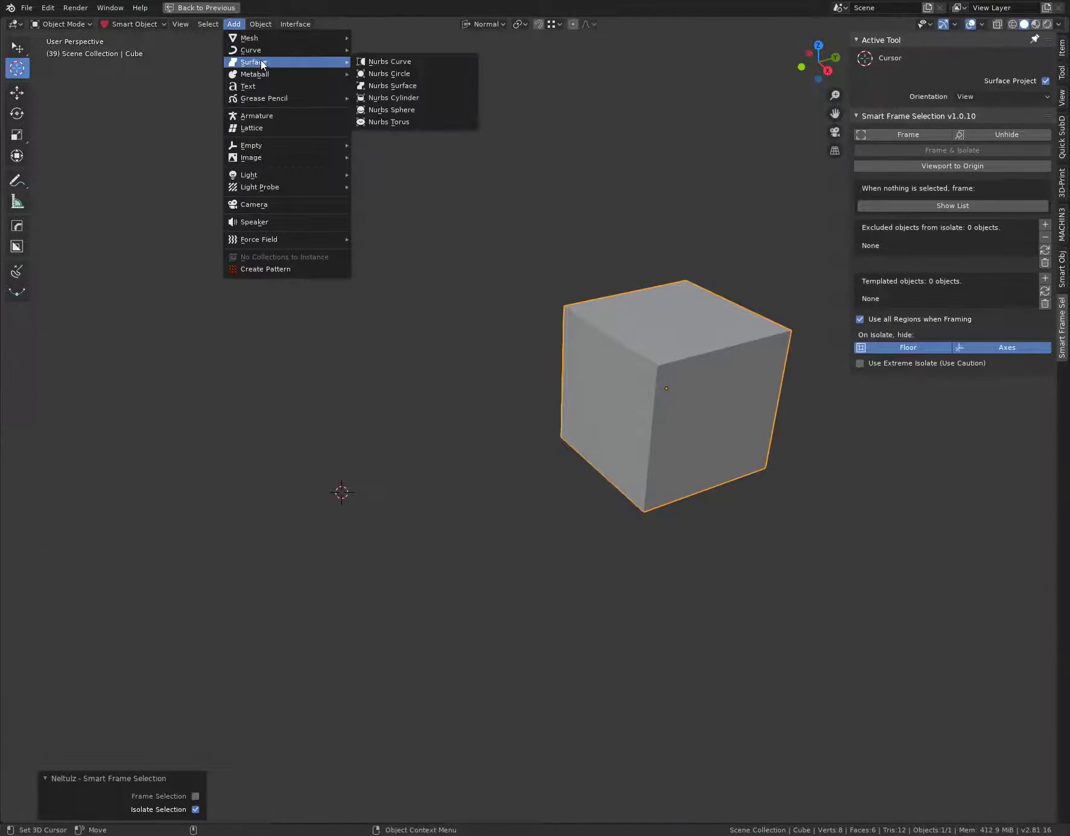
mouse_move(296, 40)
left_click(389, 133)
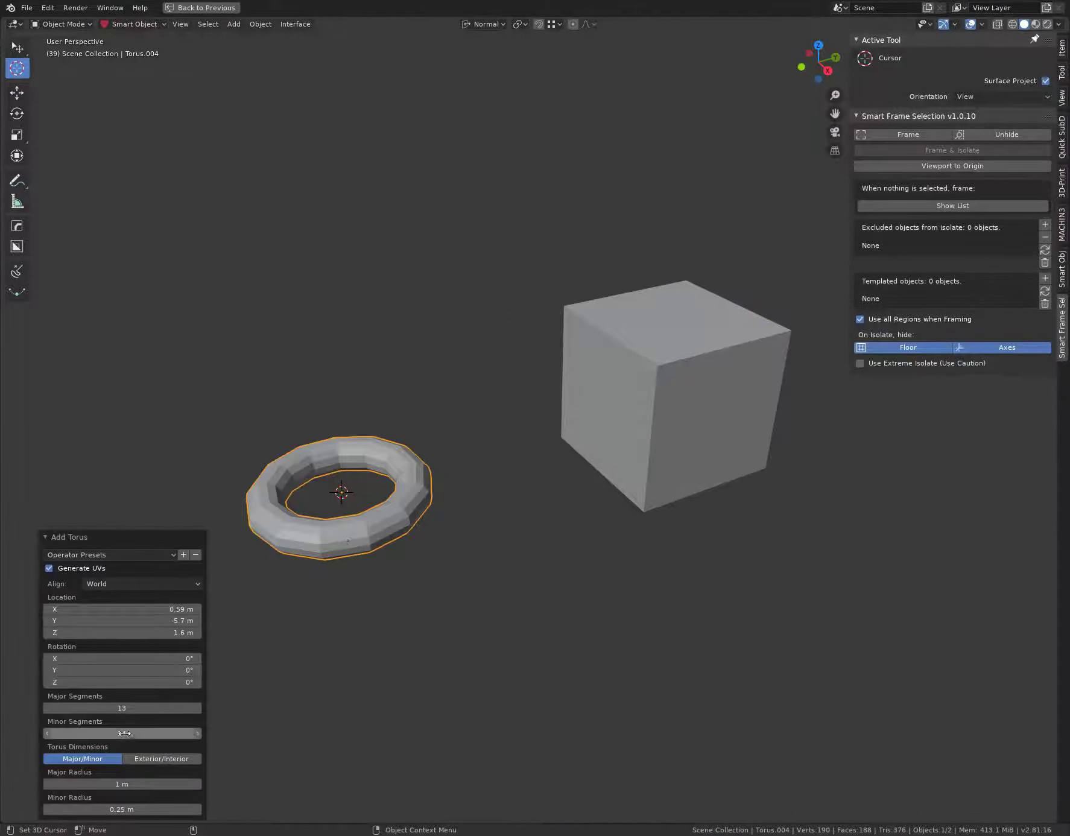
left_click_drag(122, 708, 145, 708)
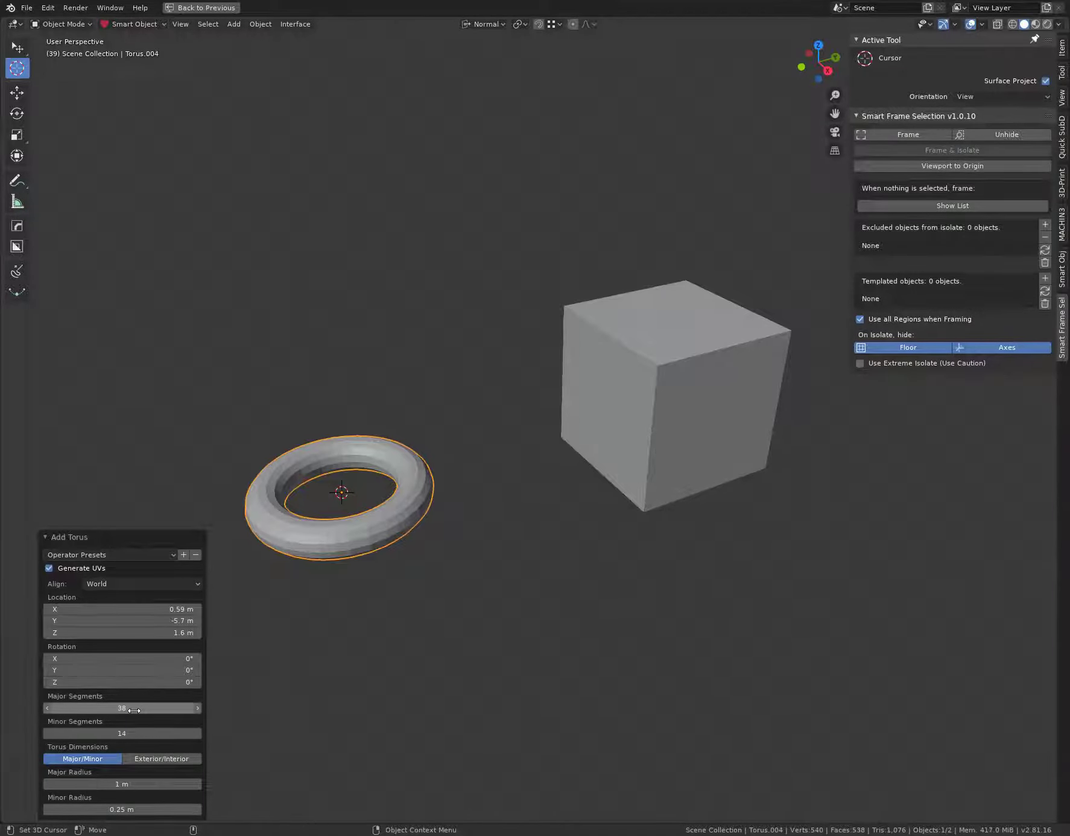
left_click_drag(139, 715, 191, 712)
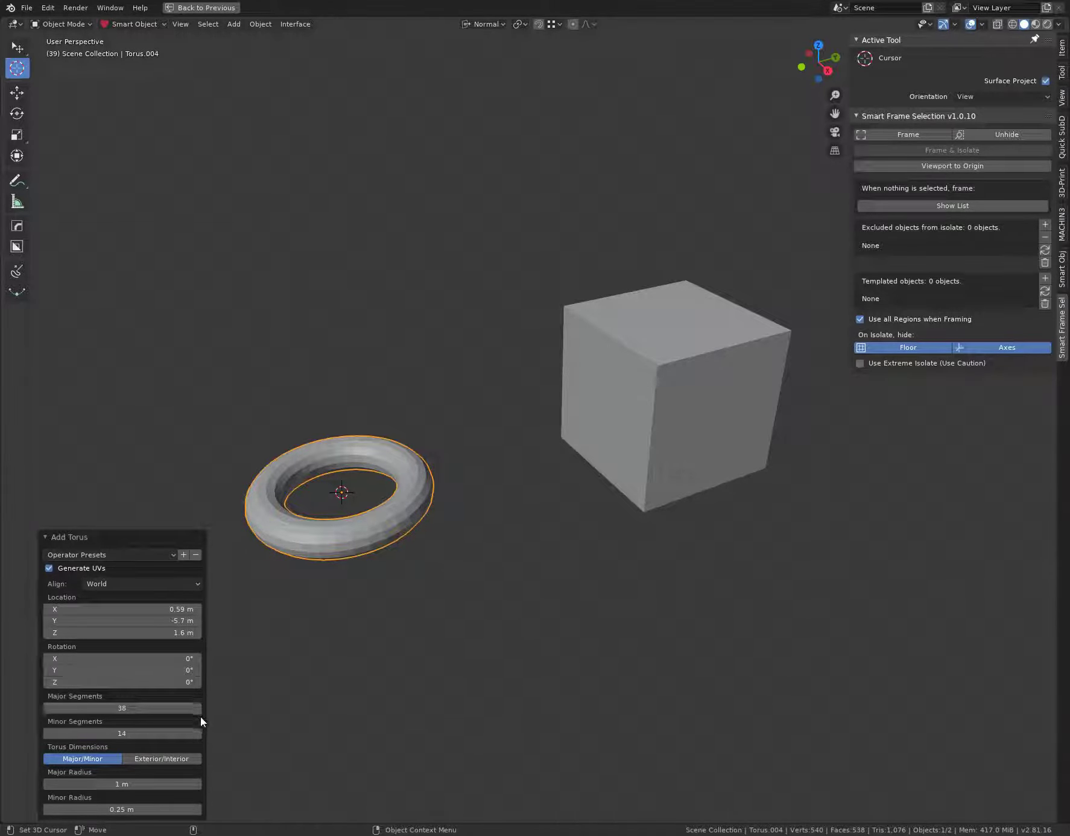
left_click_drag(118, 708, 155, 707)
middle_click_drag(405, 481, 429, 498)
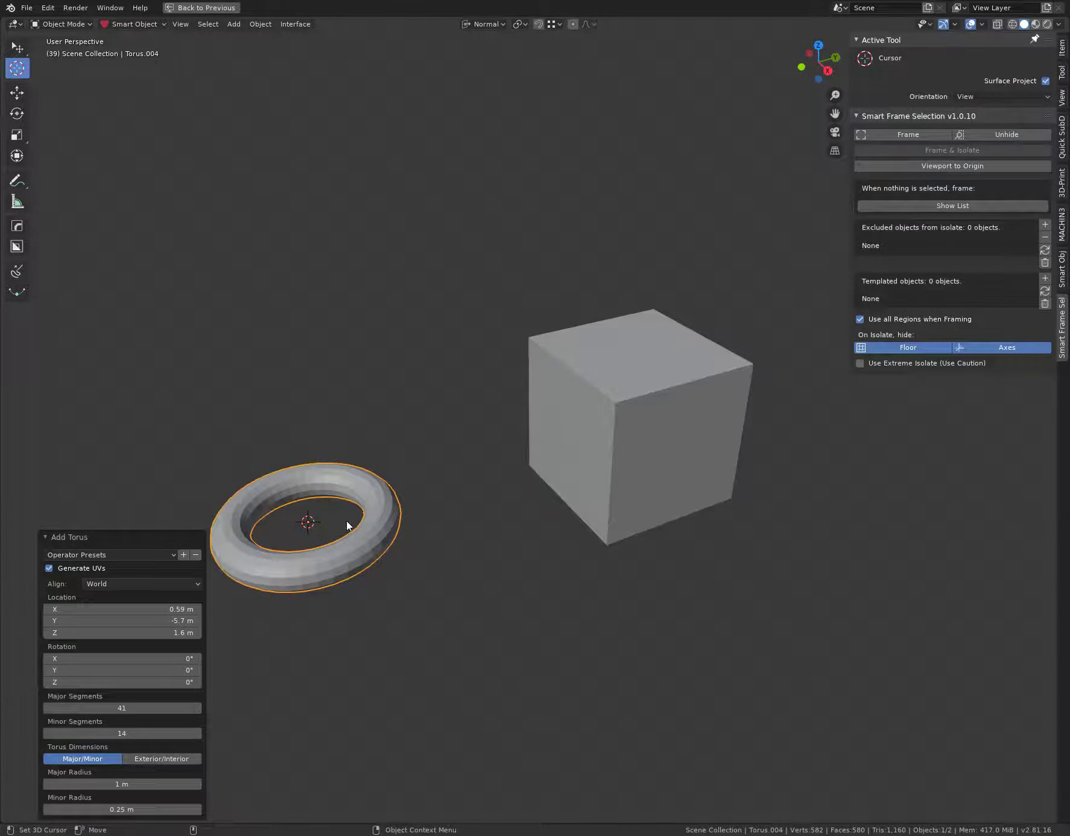
middle_click_drag(353, 550, 371, 480)
middle_click_drag(384, 580, 444, 561)
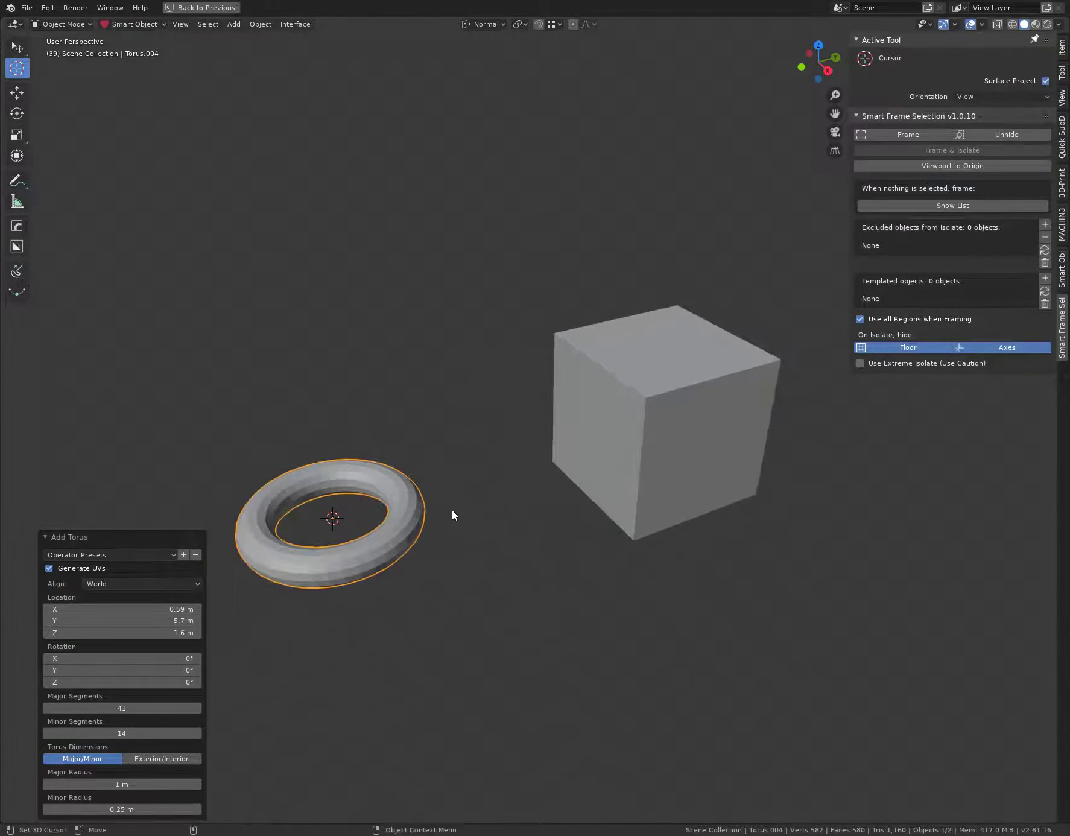
- Delete the newly added torus from the isolated view
key("Delete")
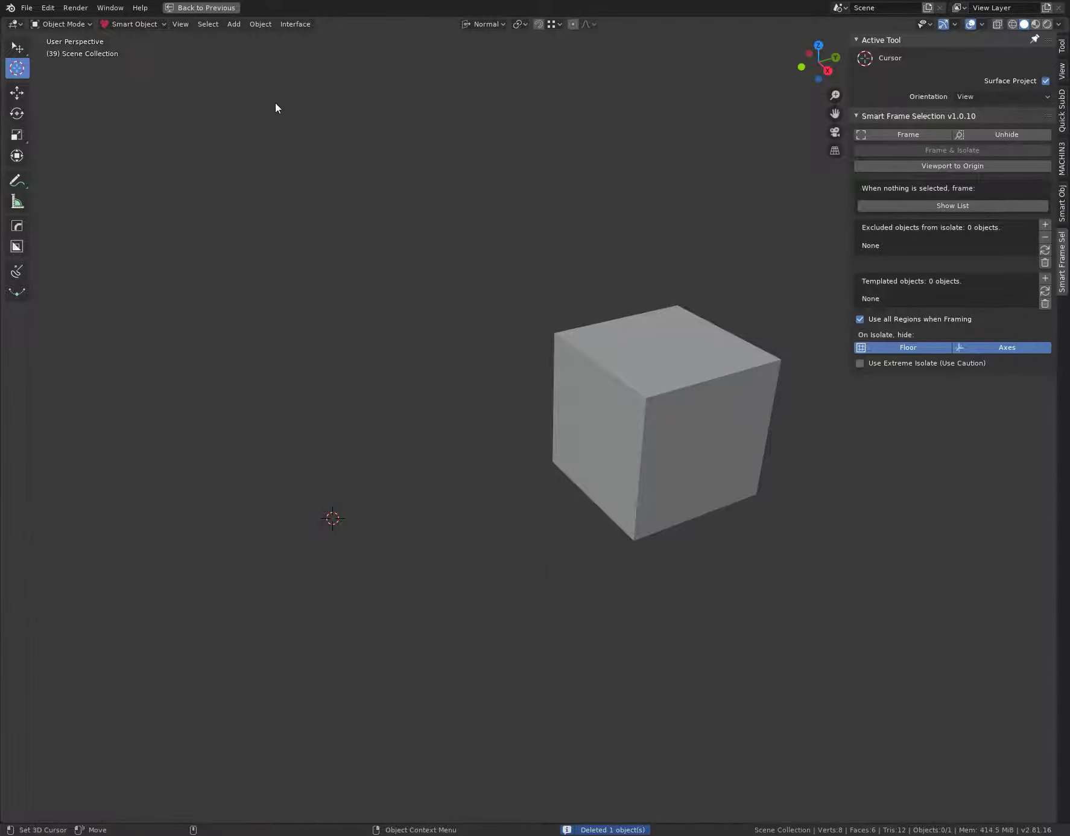
left_click(234, 25)
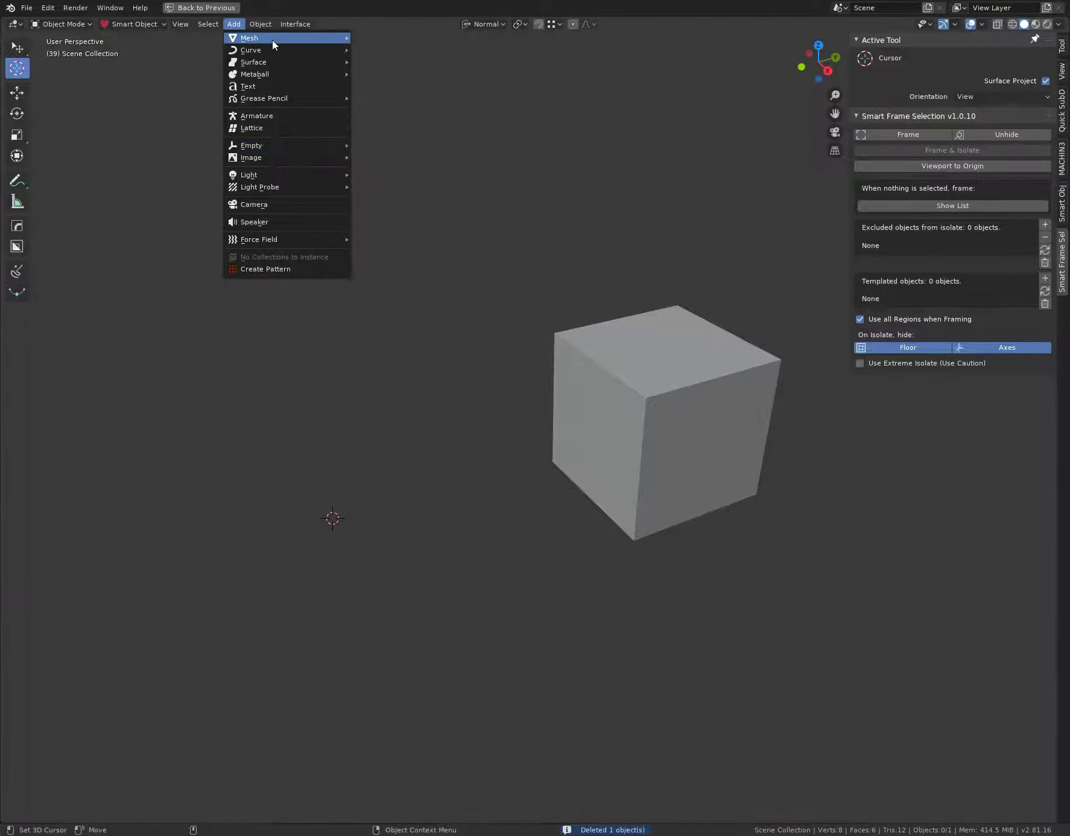
mouse_move(279, 40)
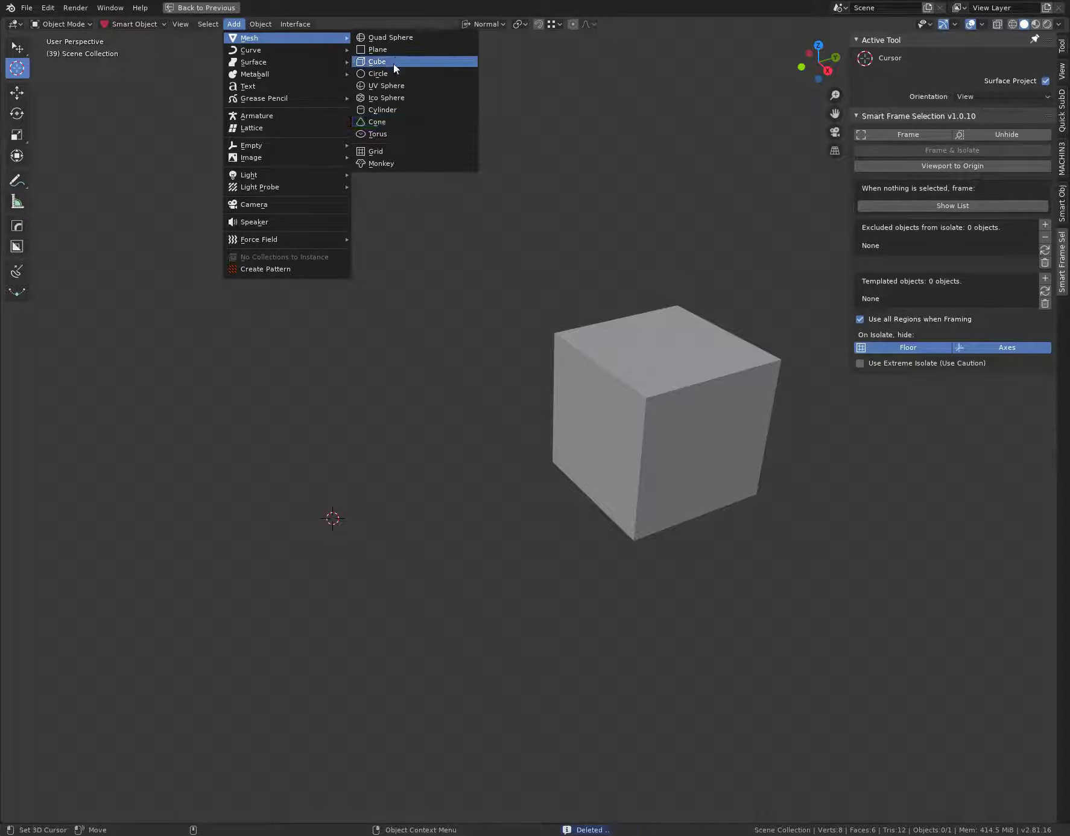
middle_click_drag(488, 289, 416, 513)
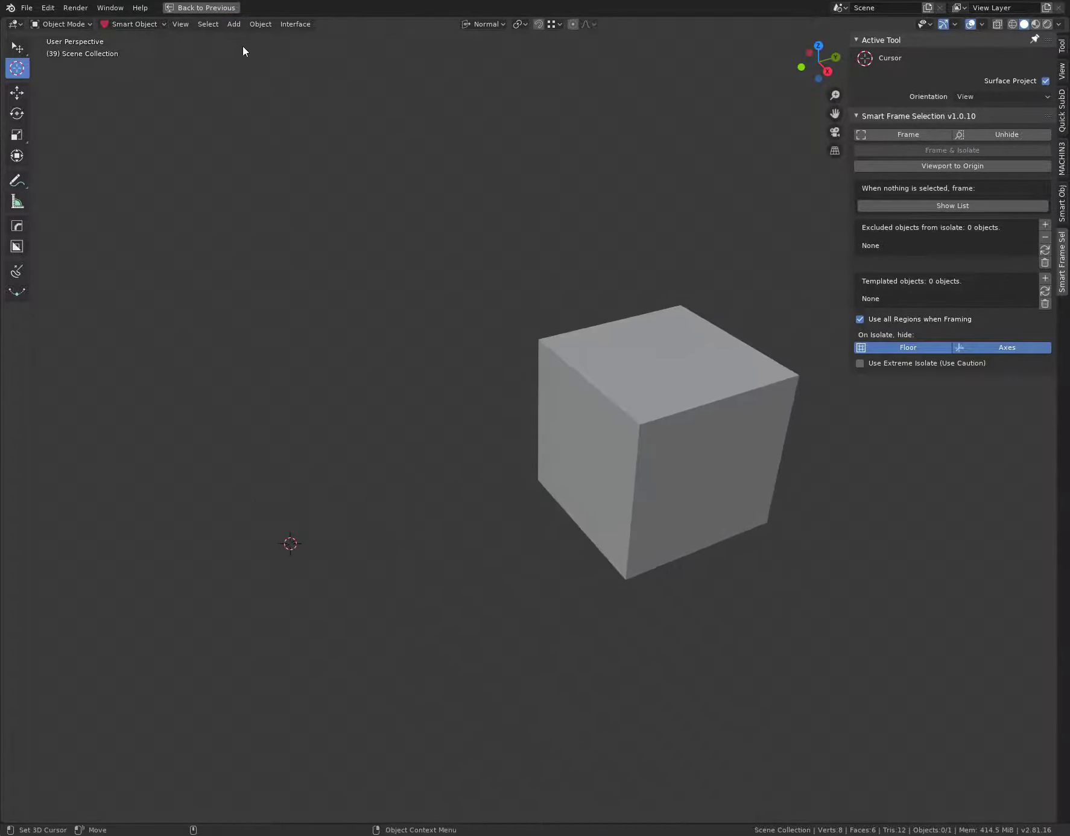
- Add a second cube at the 3D cursor and set its size to 1.71 m
left_click(234, 24)
mouse_move(242, 41)
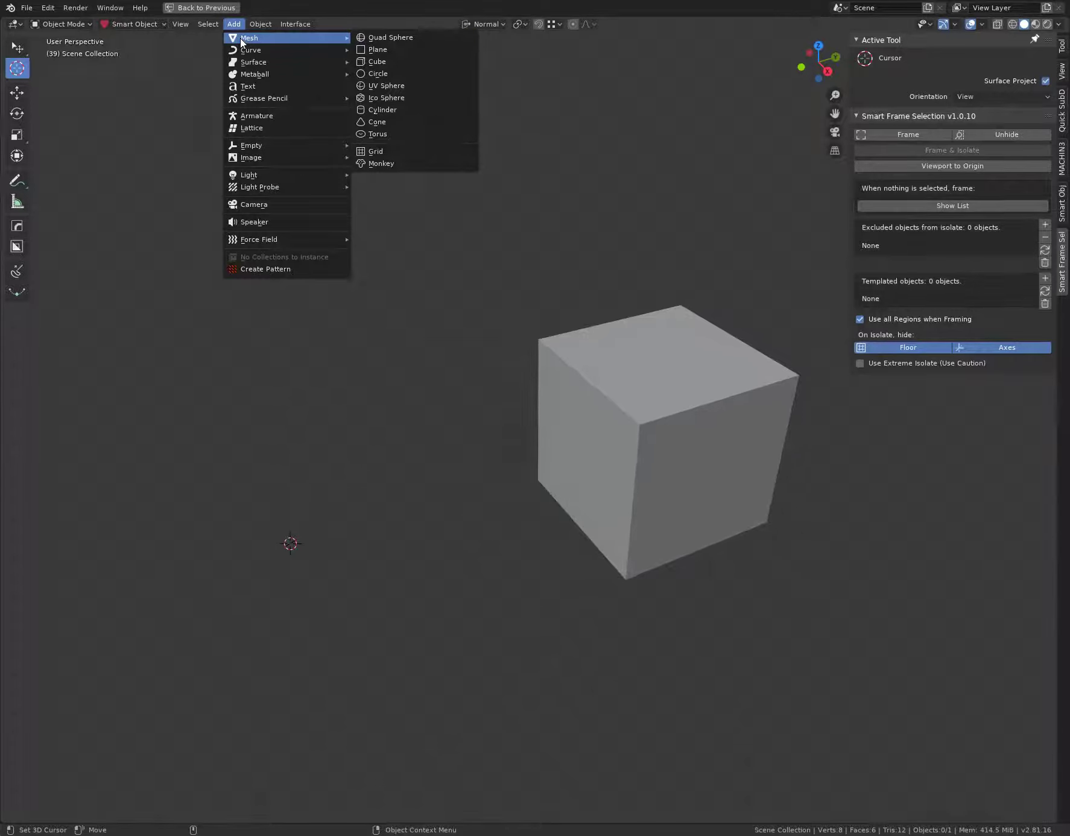
left_click(378, 62)
middle_click_drag(340, 509, 332, 564)
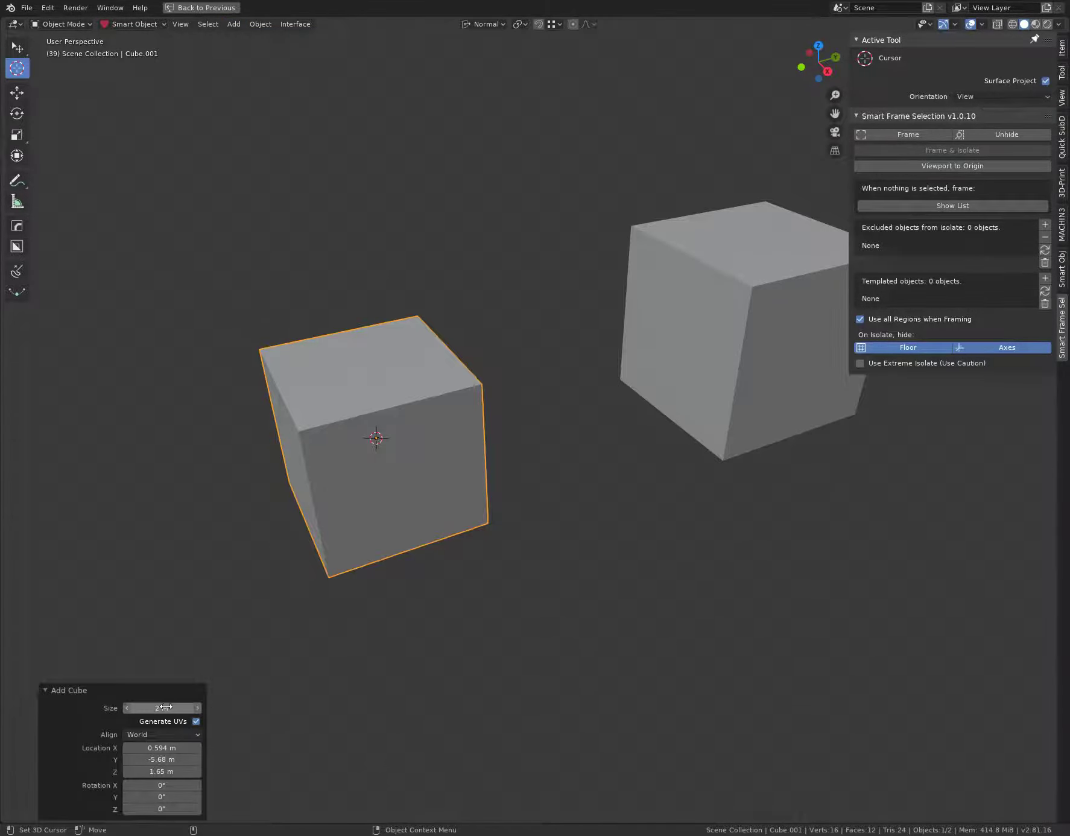
left_click_drag(189, 708, 158, 722)
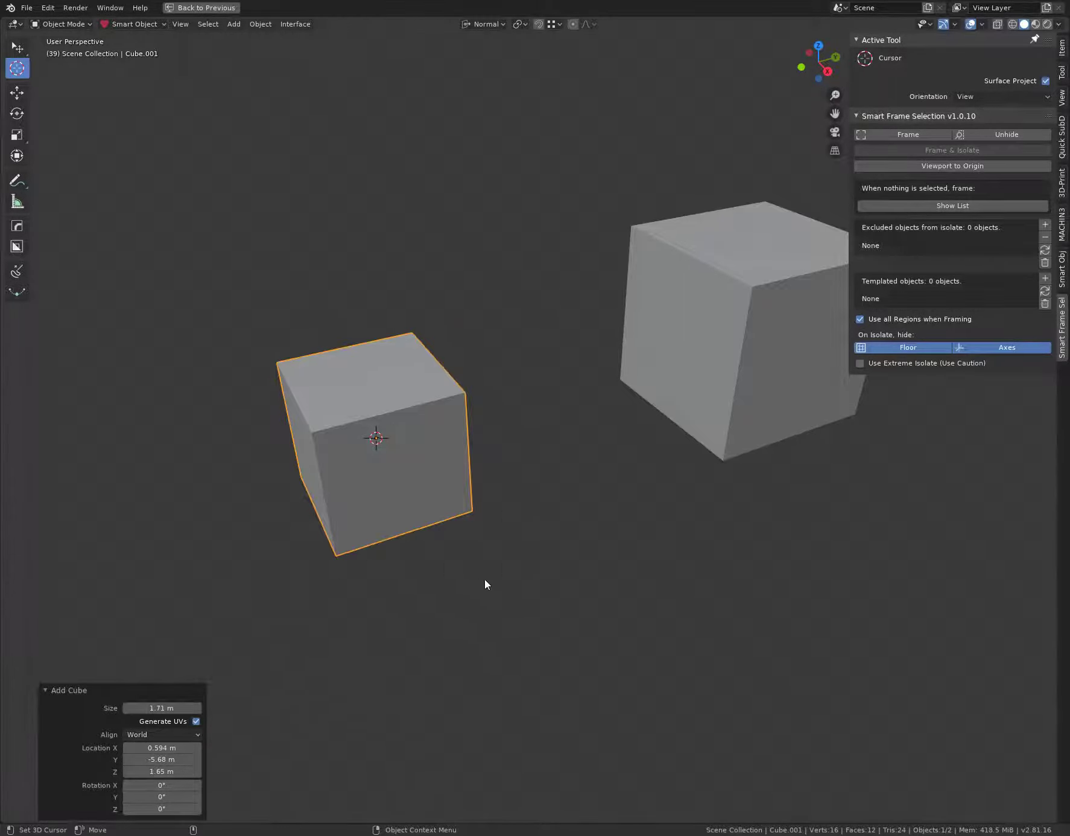
- Exit isolation to show all objects and enable the Use Extreme Isolate option
left_click_drag(500, 538, 406, 567, "alt")
middle_click_drag(406, 567, 445, 573, "alt")
key("ctrl+f")
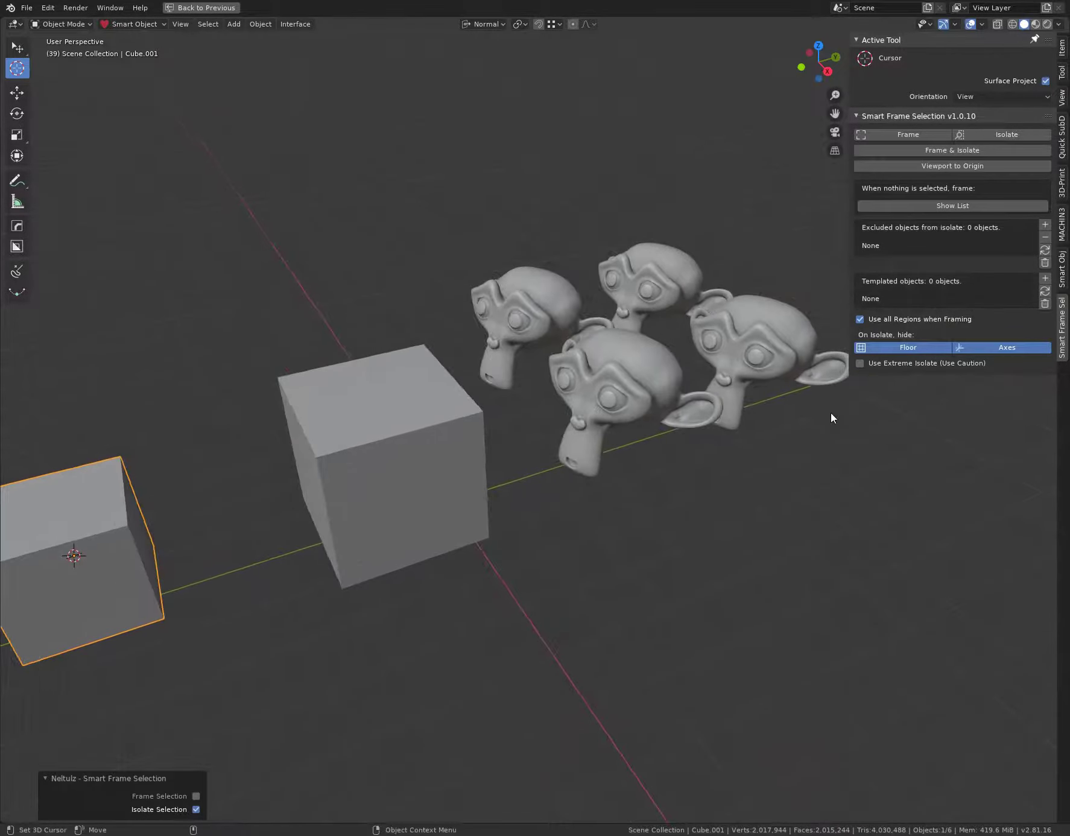
left_click(935, 367)
- Select the larger original cube with the Move tool and isolate it using Extreme Isolate
middle_click_drag(682, 513, 579, 528, "shift")
key("w")
left_click(469, 439)
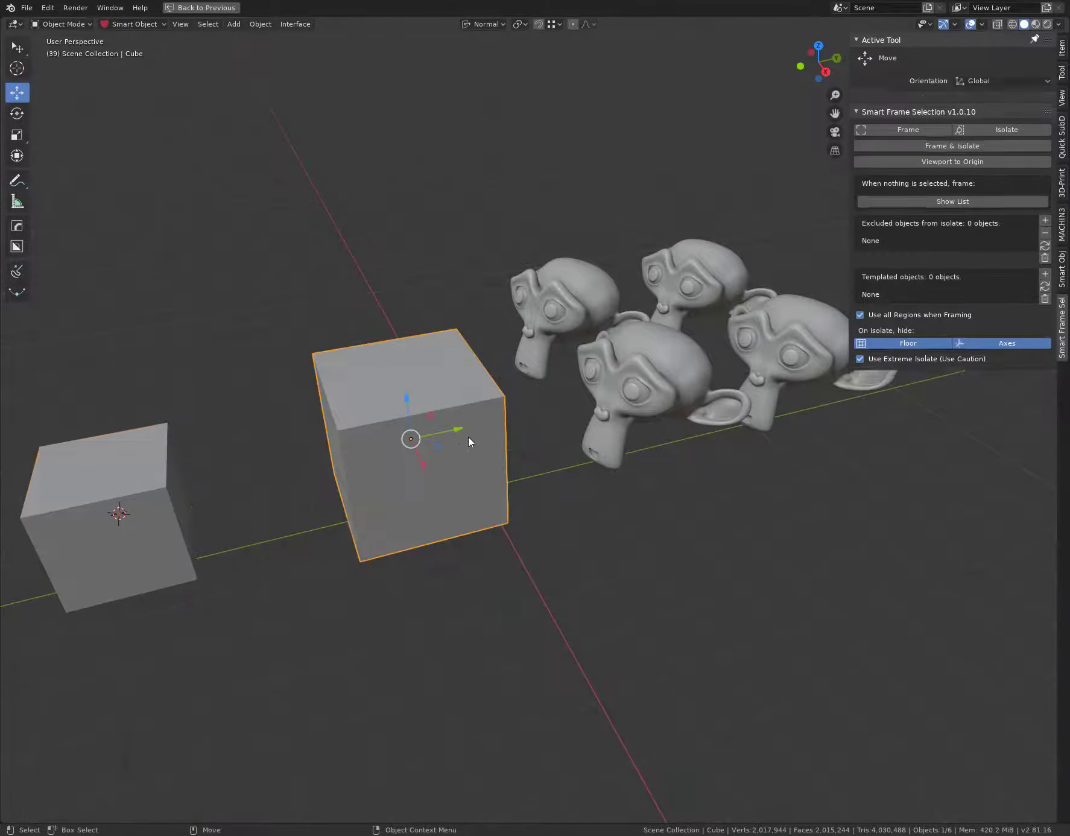
middle_click_drag(416, 458, 600, 350)
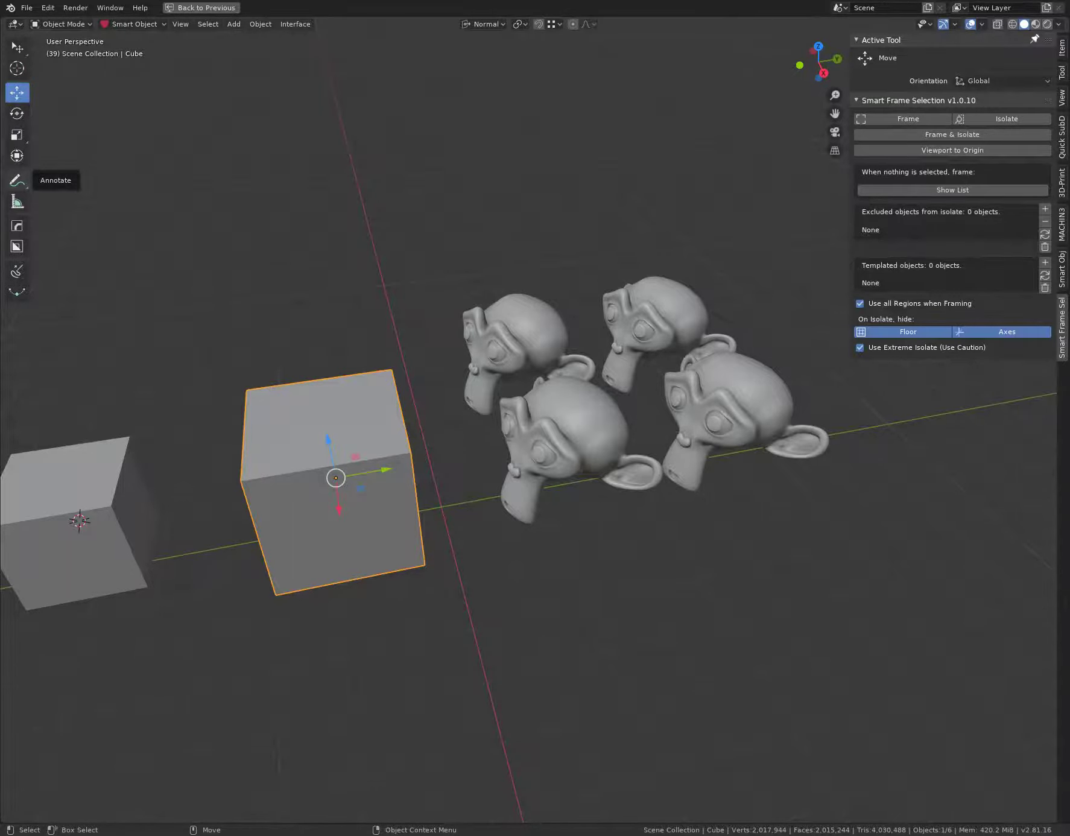
middle_click_drag(444, 416, 582, 365, "alt")
middle_click_drag(529, 476, 482, 492, "alt")
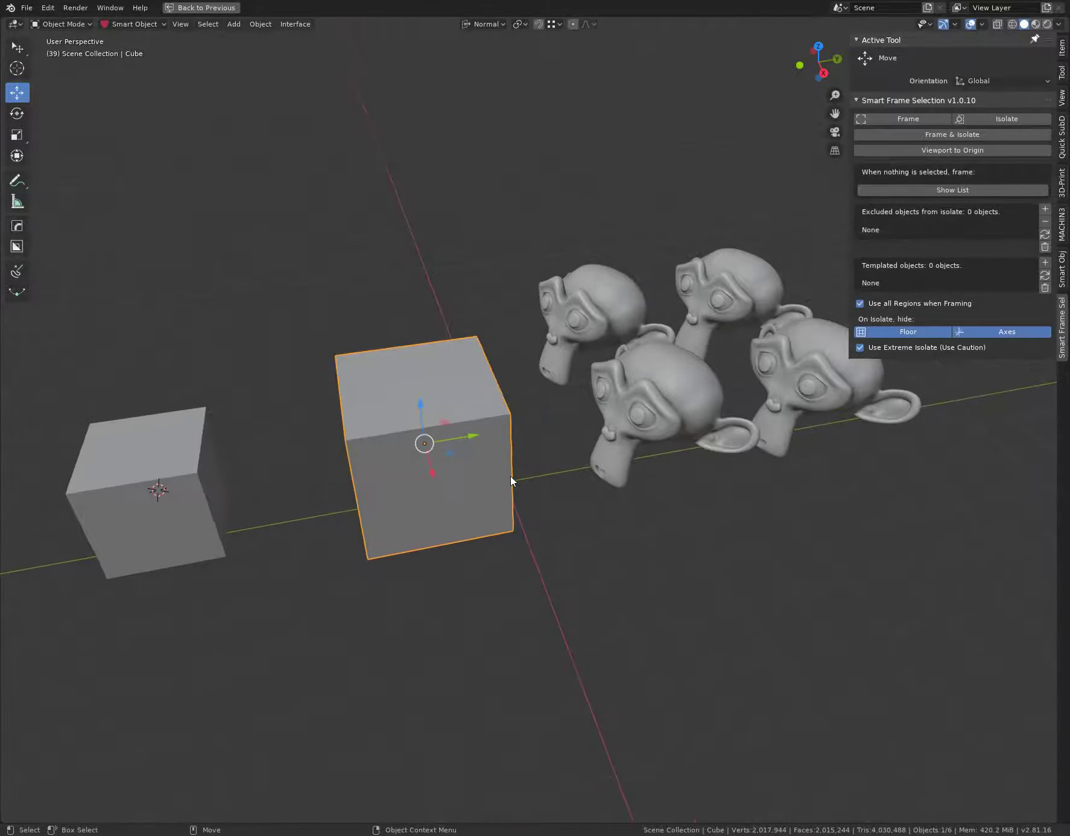
key("slash")
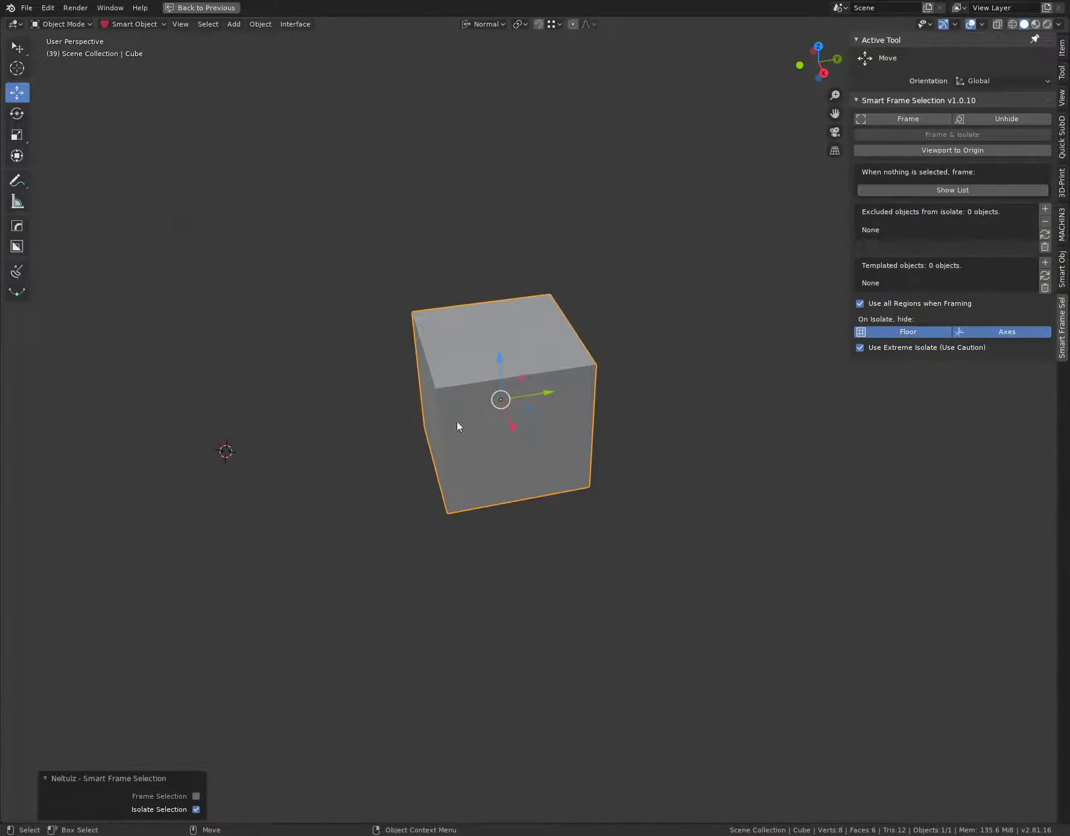
- Exit the extreme isolation to bring back the monkey heads and the smaller cube
middle_click_drag(625, 409, 440, 461, "shift")
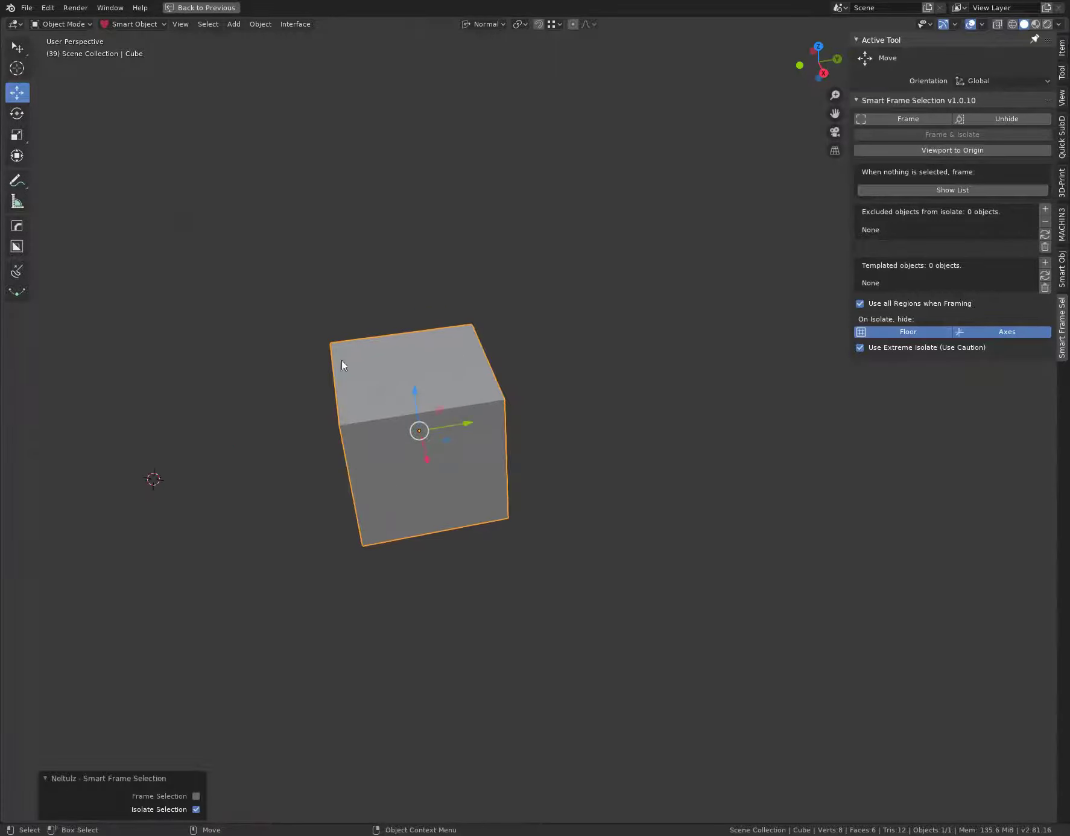
middle_click_drag(624, 513, 549, 494)
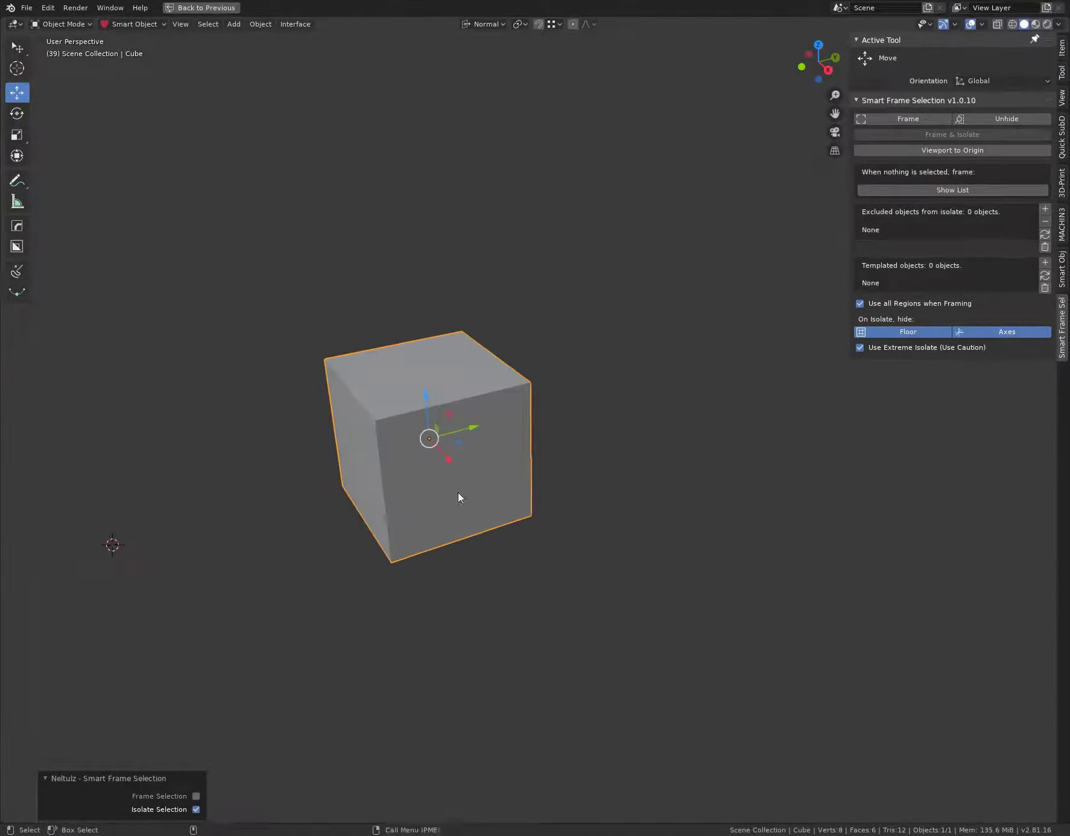
key("slash")
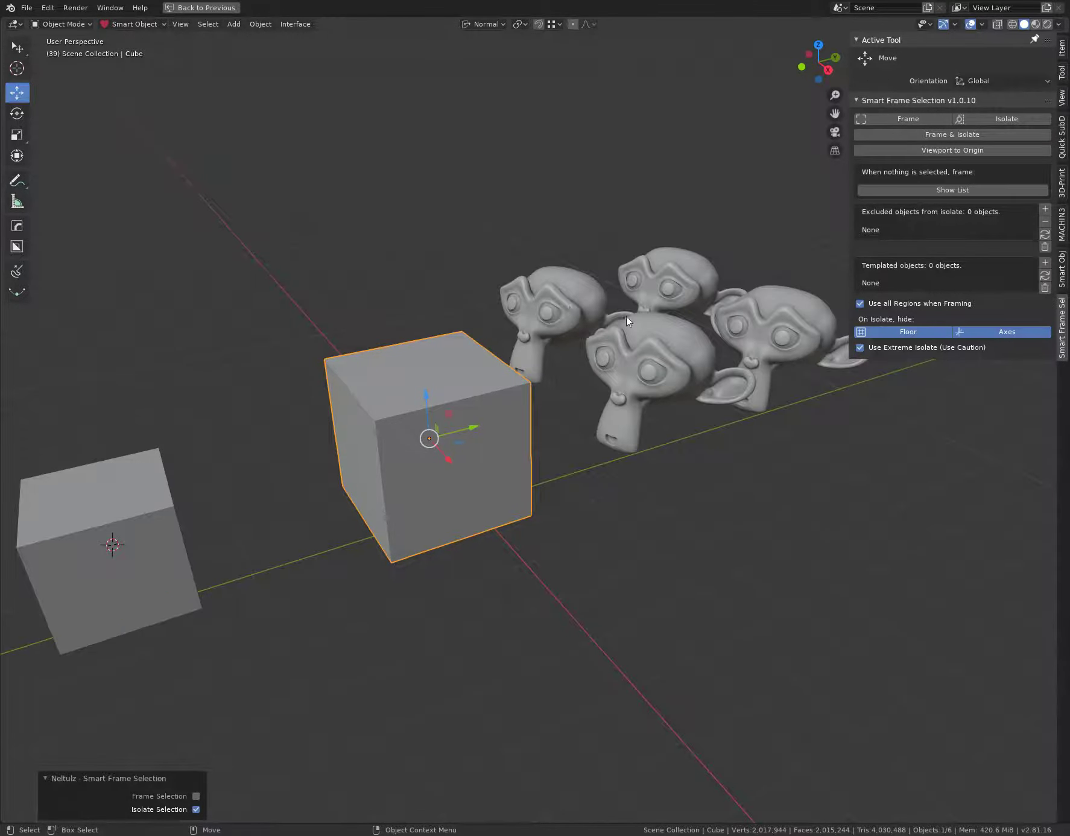
- Delete the smaller cube at the 3D cursor and select the original cube
middle_click_drag(669, 362, 498, 568)
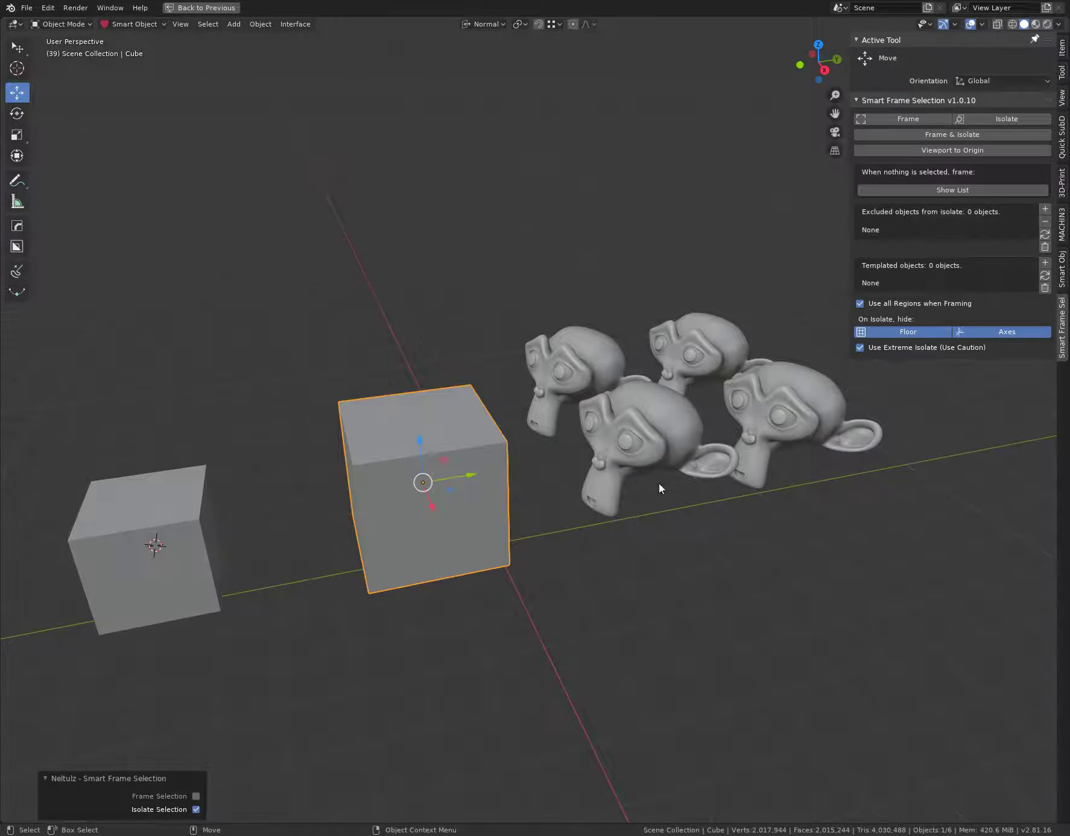
middle_click_drag(642, 476, 712, 431, "alt")
middle_click_drag(540, 488, 604, 459, "alt")
left_click_drag(254, 456, 334, 514)
key("Delete")
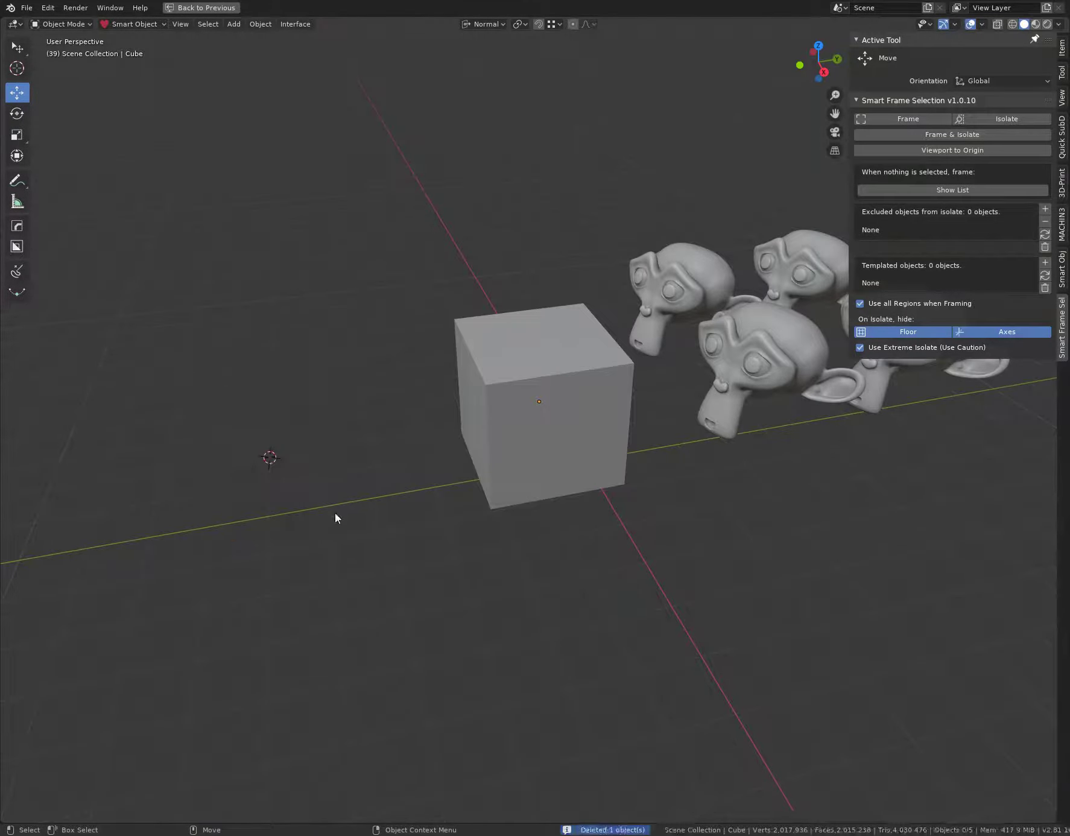
left_click(538, 441)
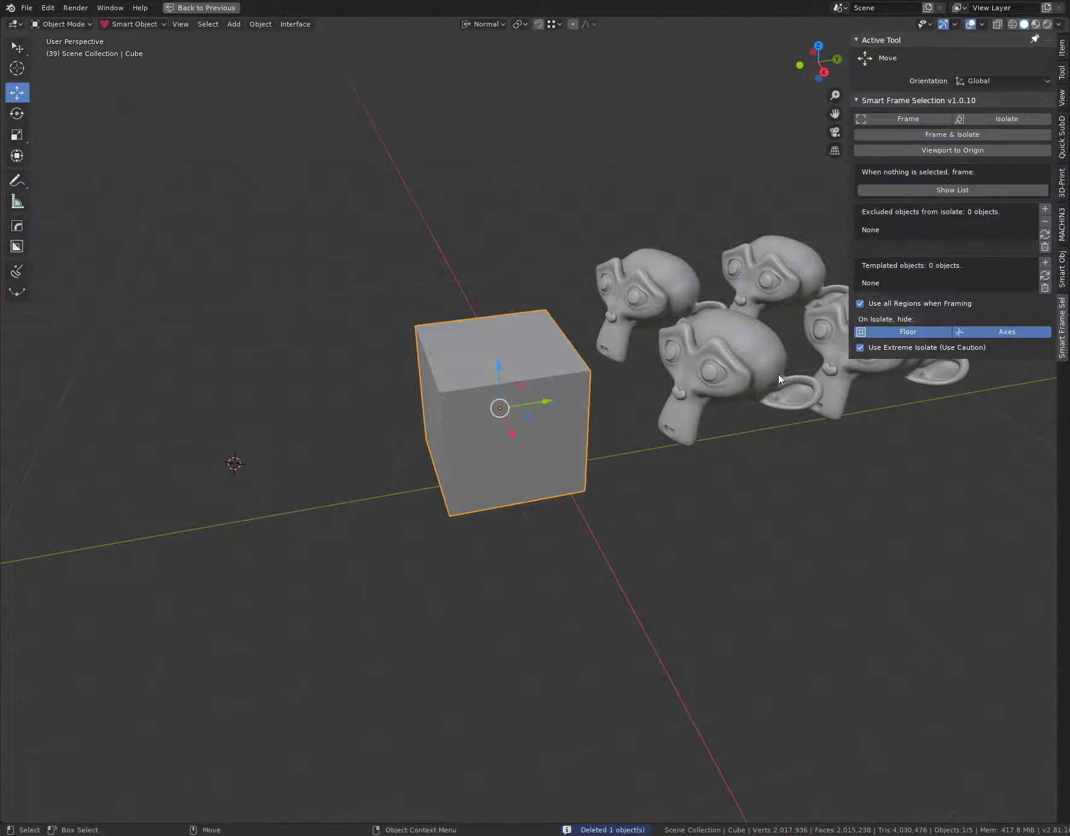
- Isolate the cube, then add a torus with 18 major segments at the 3D cursor and delete it
key("slash")
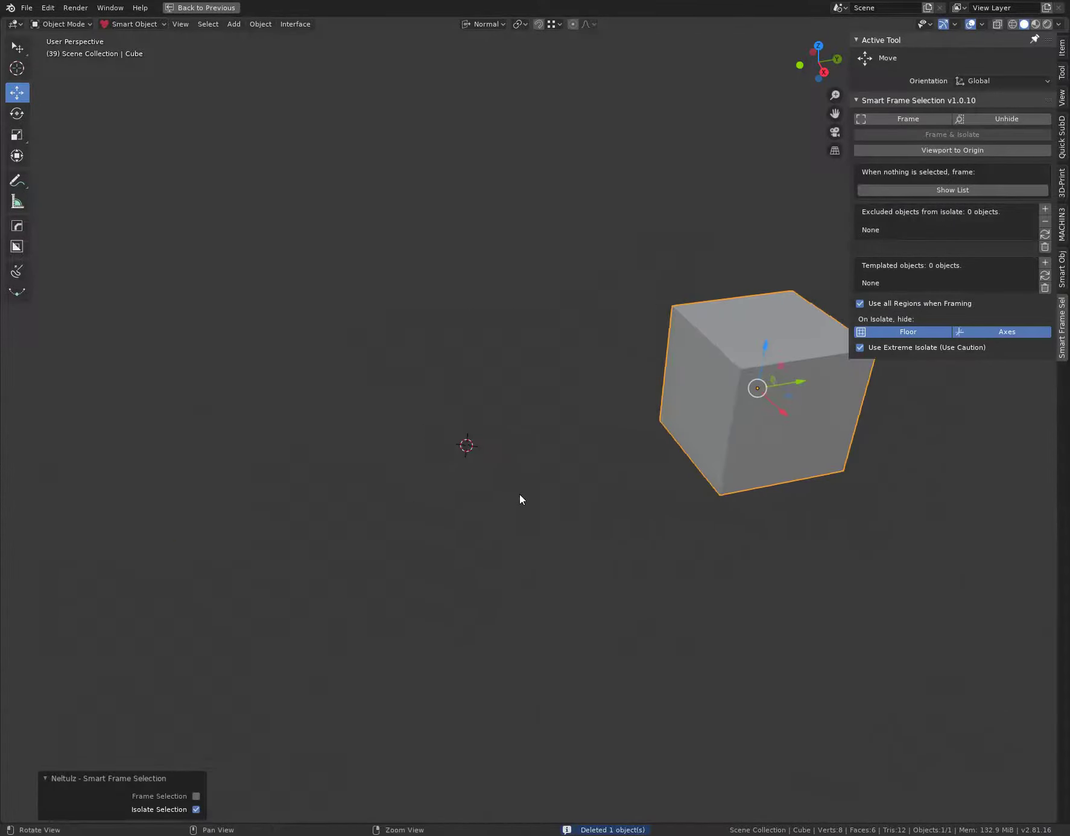
left_click(259, 25)
mouse_move(233, 24)
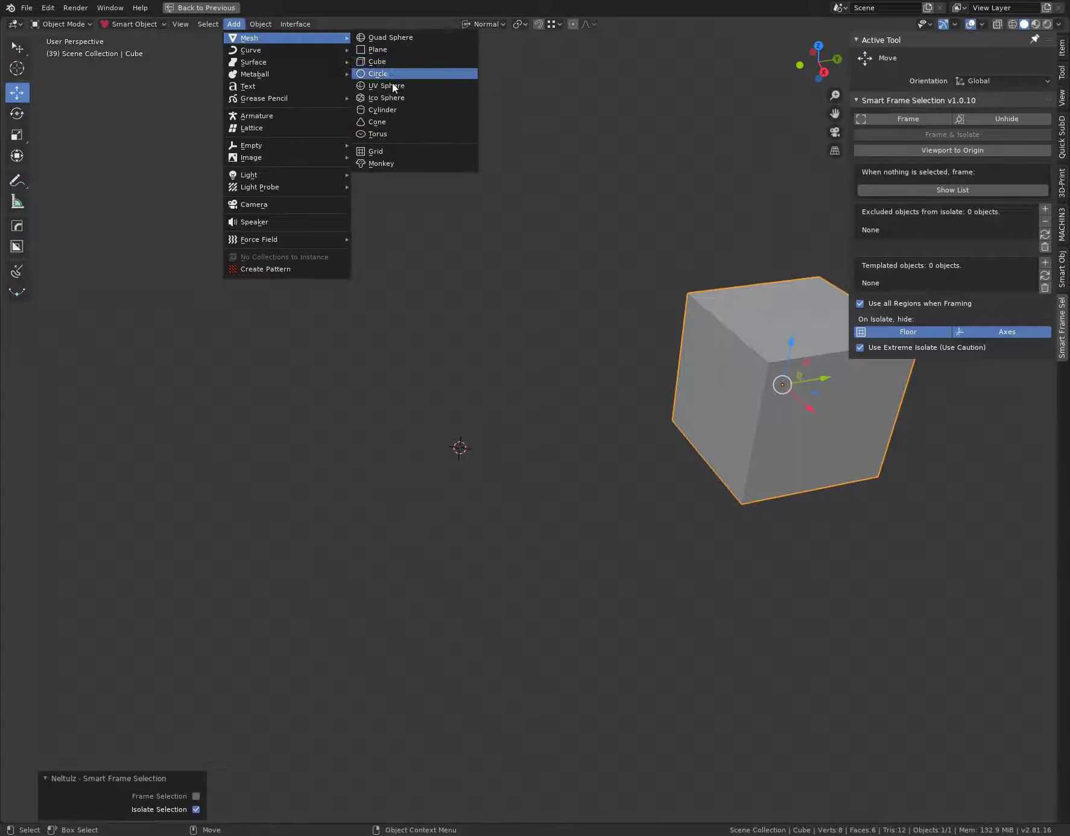
left_click(397, 134)
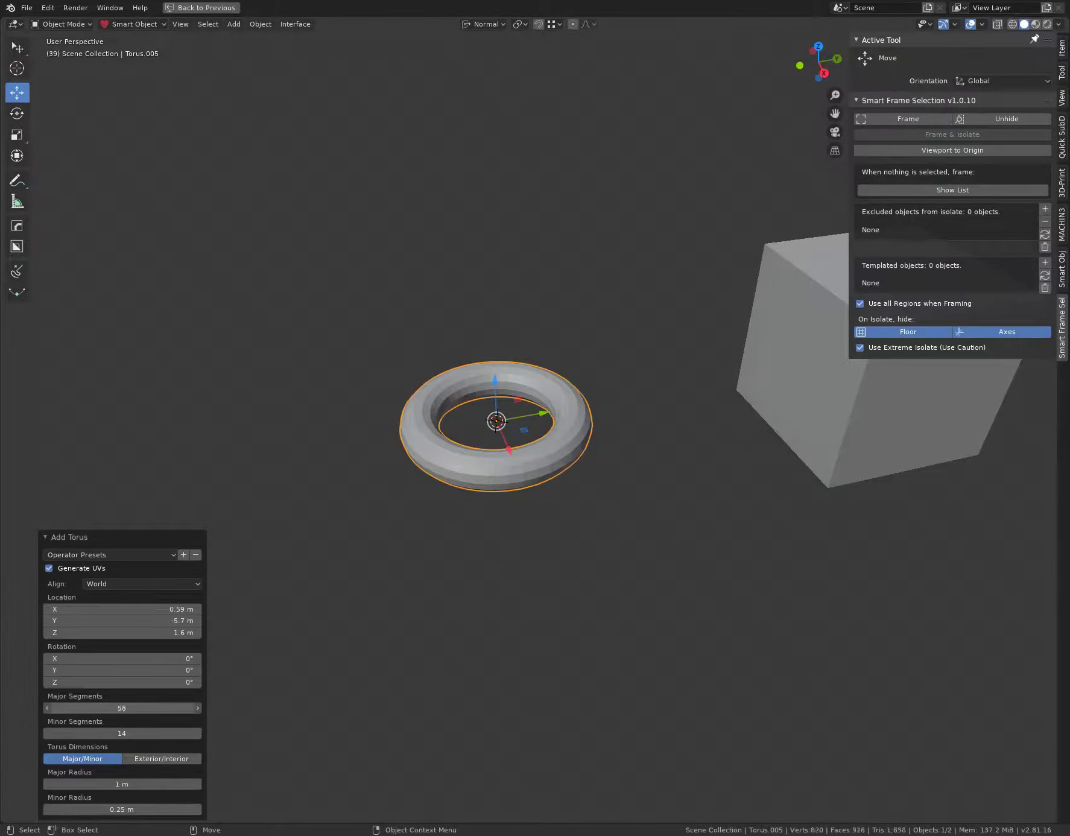
left_click_drag(143, 709, 117, 734)
middle_click_drag(547, 588, 322, 599, "shift")
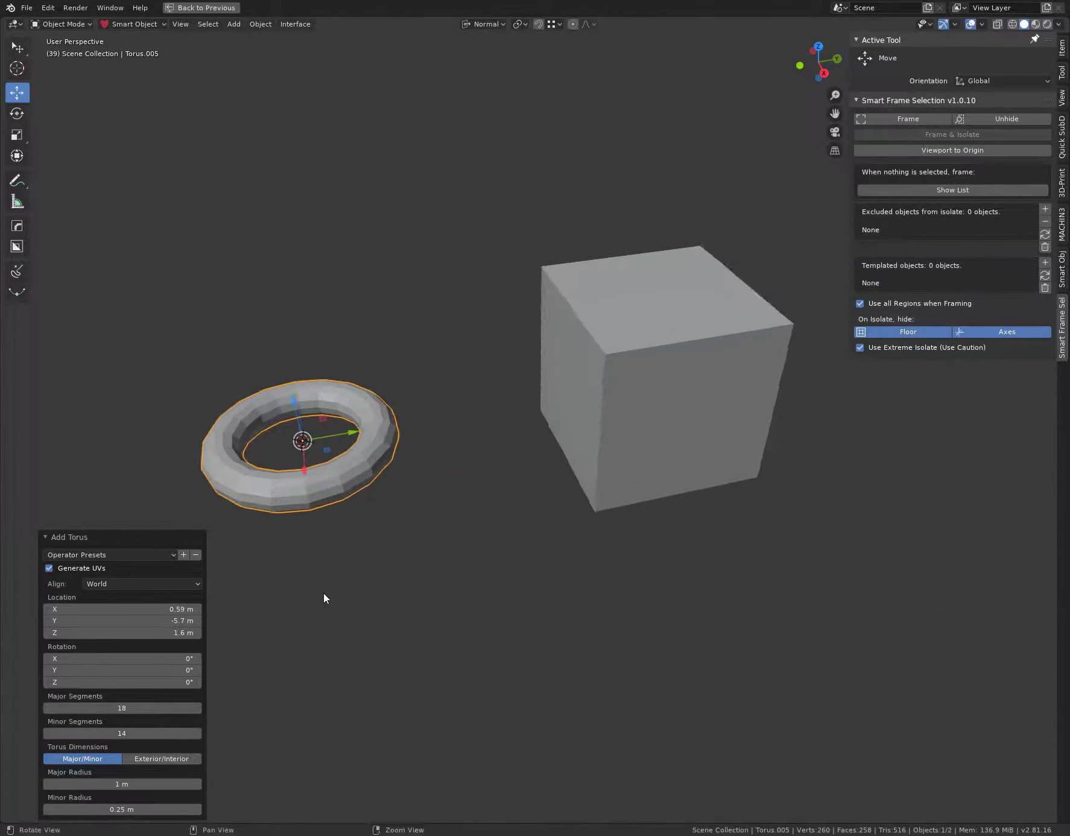
key("Delete")
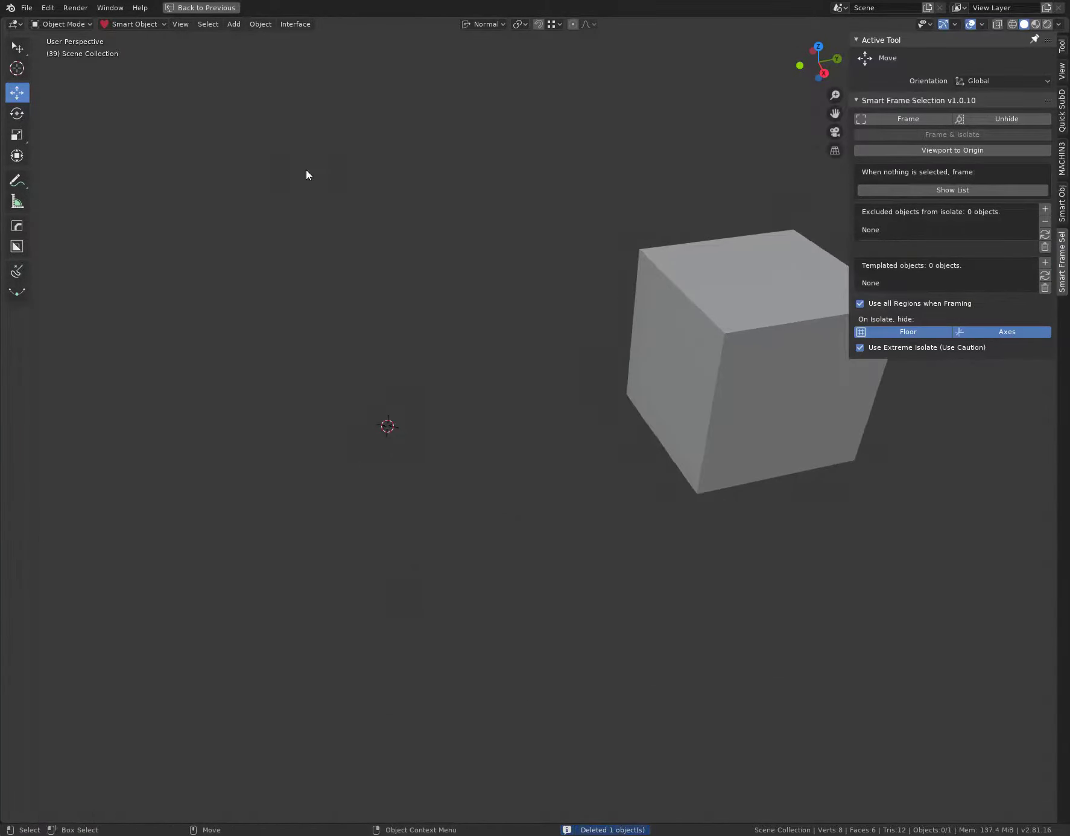
- Add a cube at the 3D cursor, adjust its size, and delete it again
left_click(234, 24)
mouse_move(243, 40)
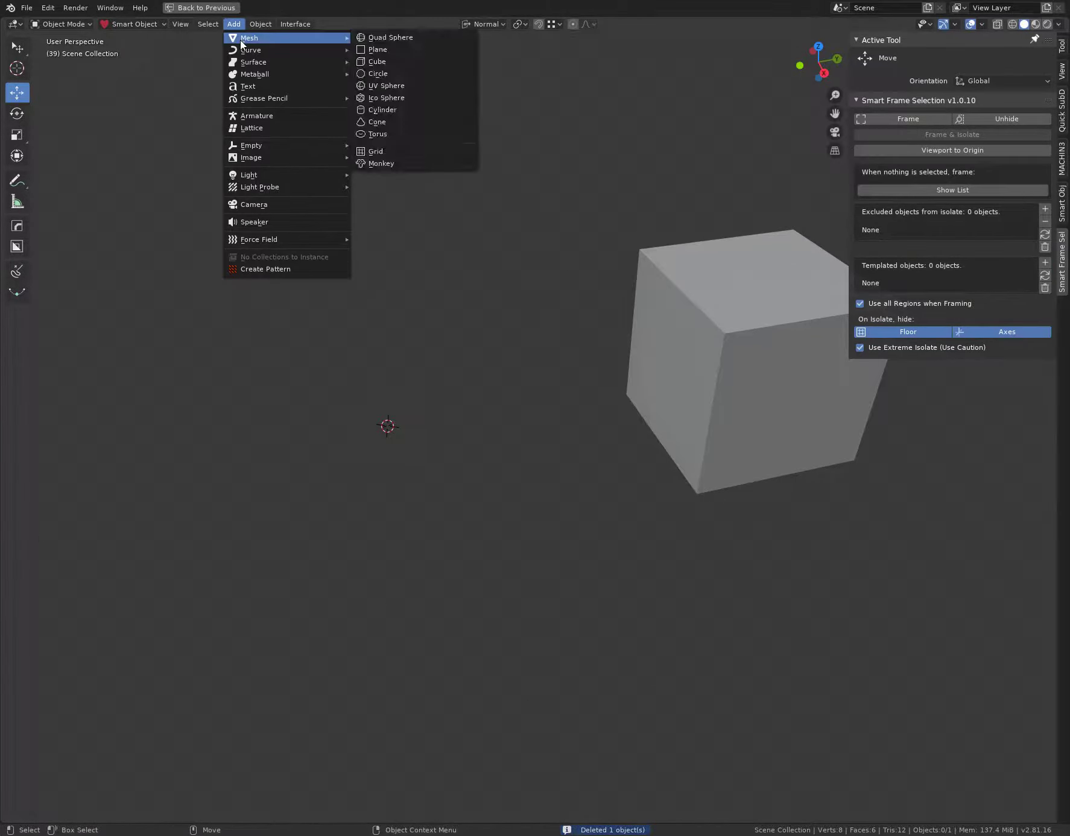
left_click(382, 62)
left_click_drag(162, 709, 197, 721)
middle_click_drag(472, 564, 354, 579, "alt")
key("Delete")
- Frame the remaining cube and exit the extreme isolation to bring back the monkey heads
key("f")
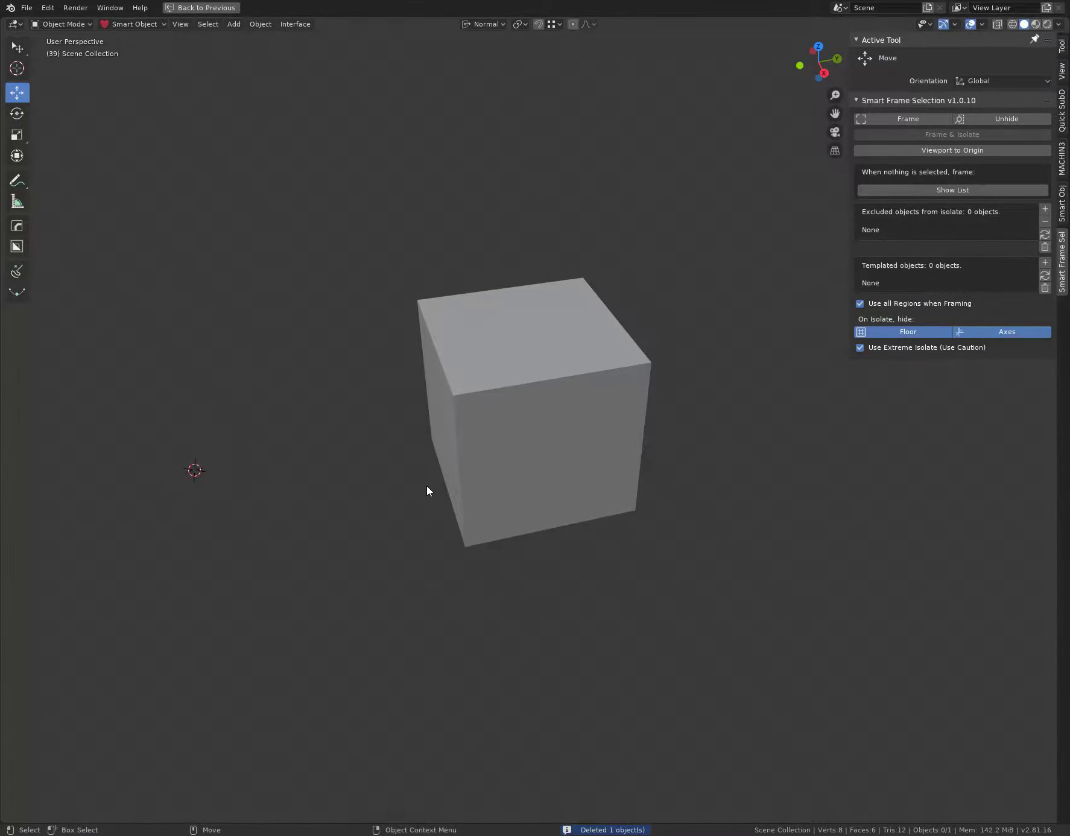
key("slash")
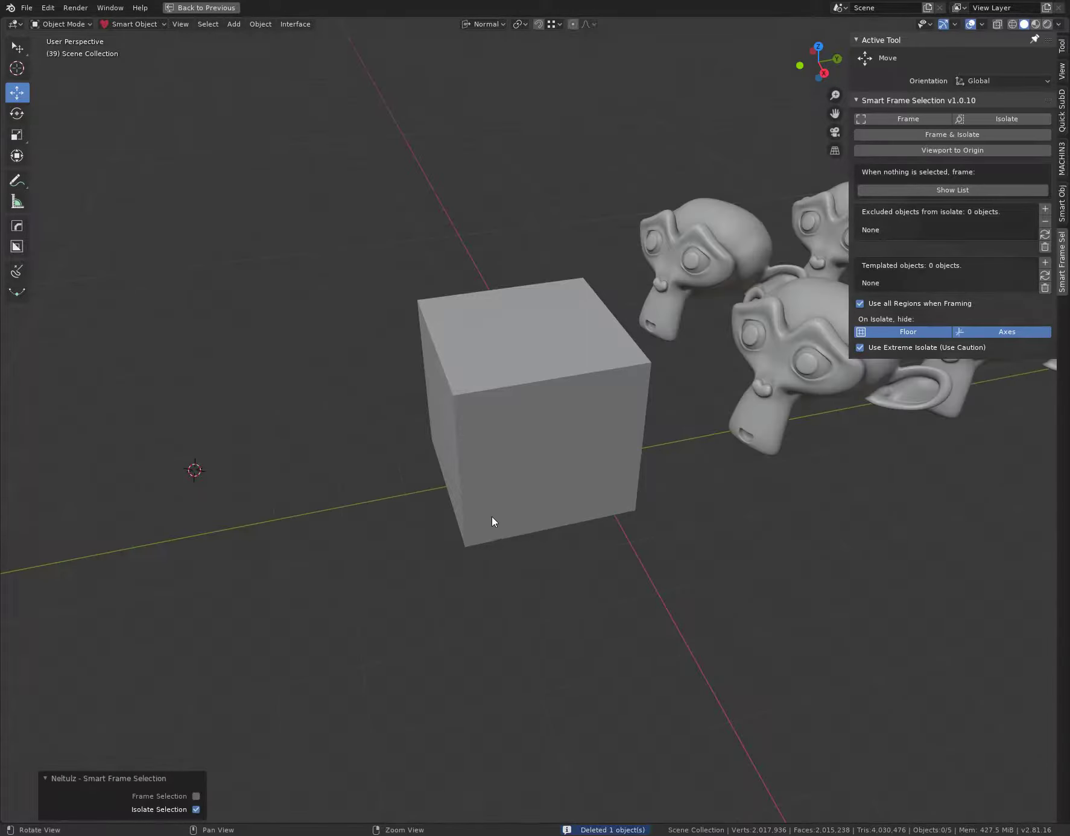
right_click_drag(489, 524, 457, 439, "alt")
middle_click_drag(456, 439, 320, 449, "alt")
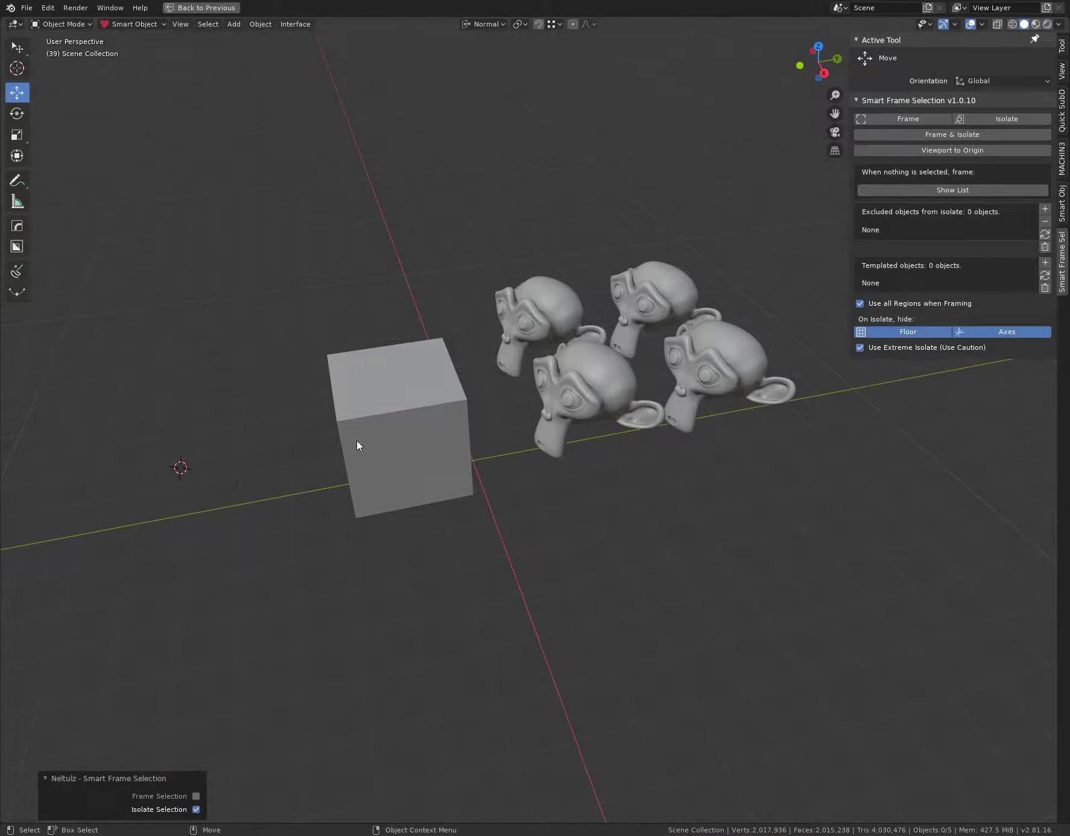
- Clear the selection and run Extreme Isolate with nothing selected to empty the scene
left_click(414, 432)
key("alt+a")
middle_click_drag(319, 517, 593, 488, "alt")
middle_click_drag(445, 564, 405, 449, "alt")
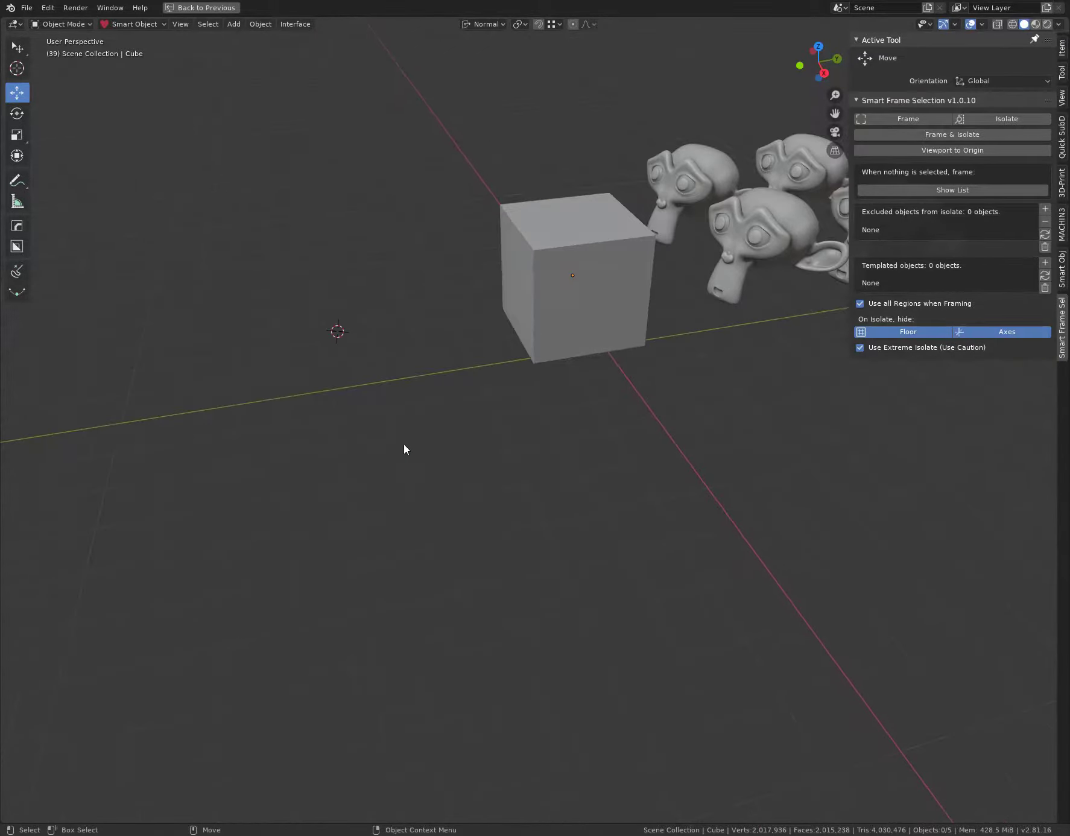
key("slash")
middle_click_drag(481, 468, 262, 568, "alt")
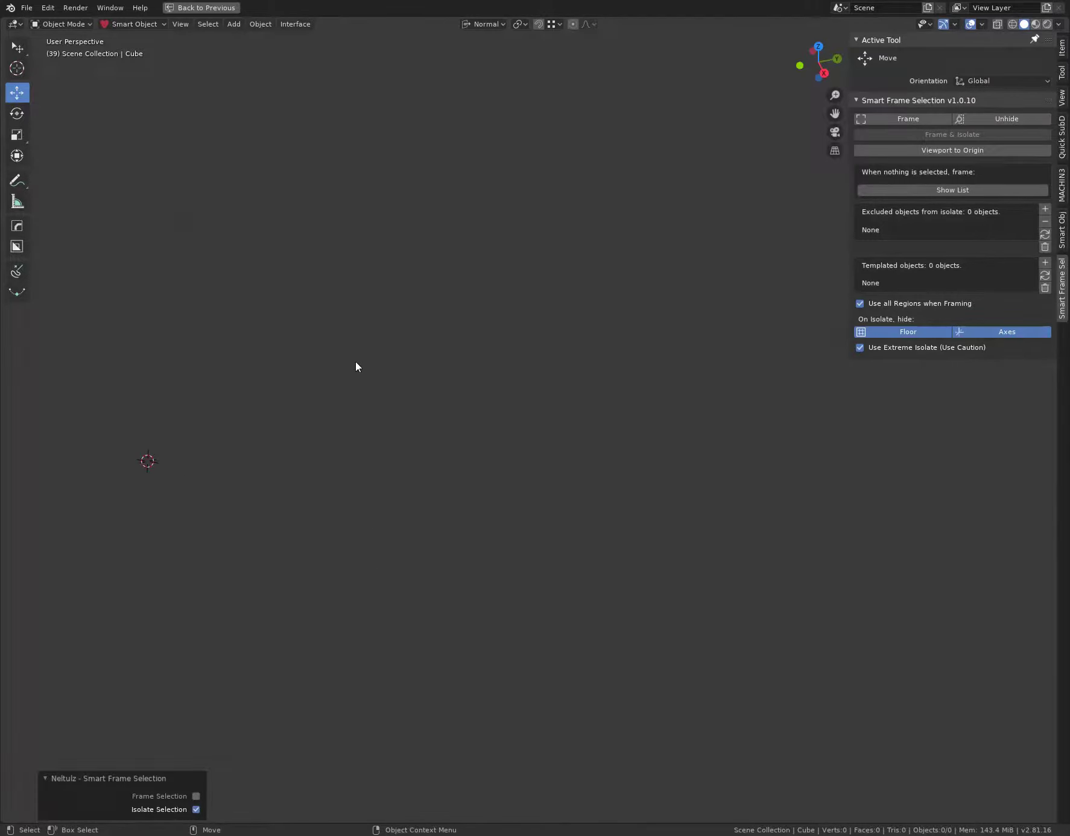
middle_click_drag(432, 380, 558, 384, "alt")
- Add an ico sphere at the 3D cursor with 3 subdivisions and a radius of 1.36 m
left_click(233, 24)
mouse_move(250, 38)
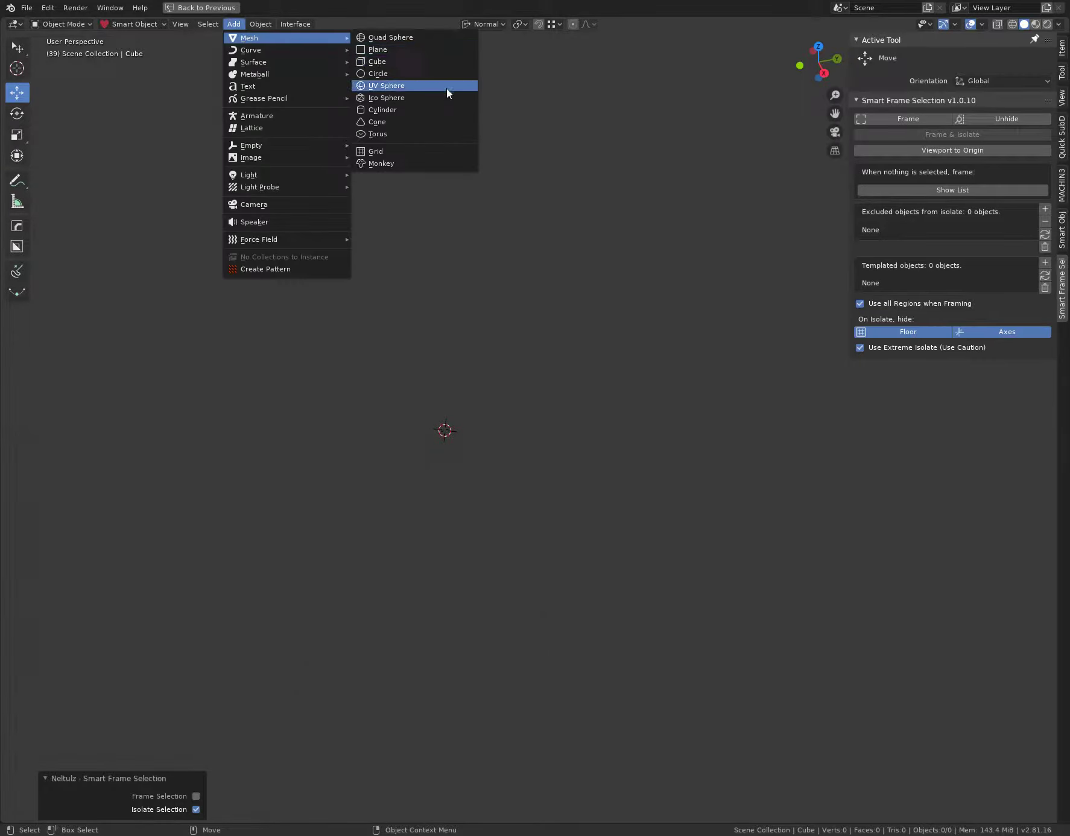
left_click(386, 98)
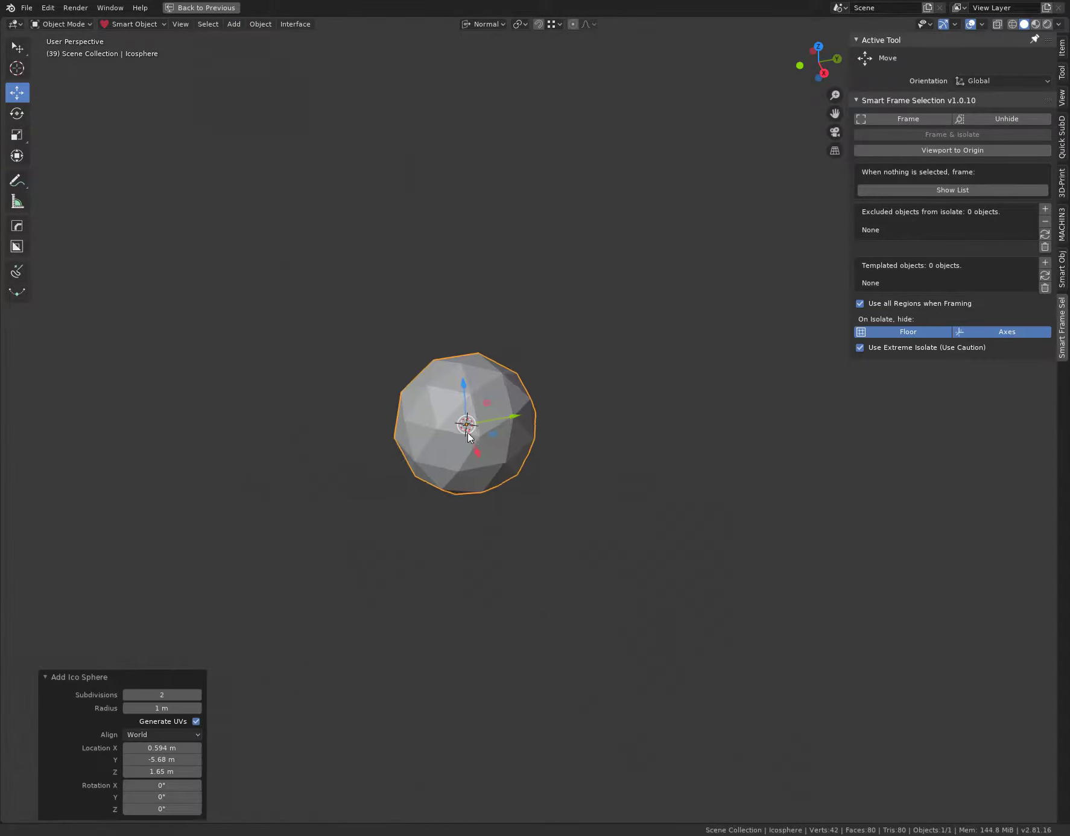
mouse_move(158, 707)
left_mouse_down()
mouse_move(203, 709)
mouse_move(151, 706)
mouse_move(168, 695)
mouse_move(173, 712)
left_mouse_up()
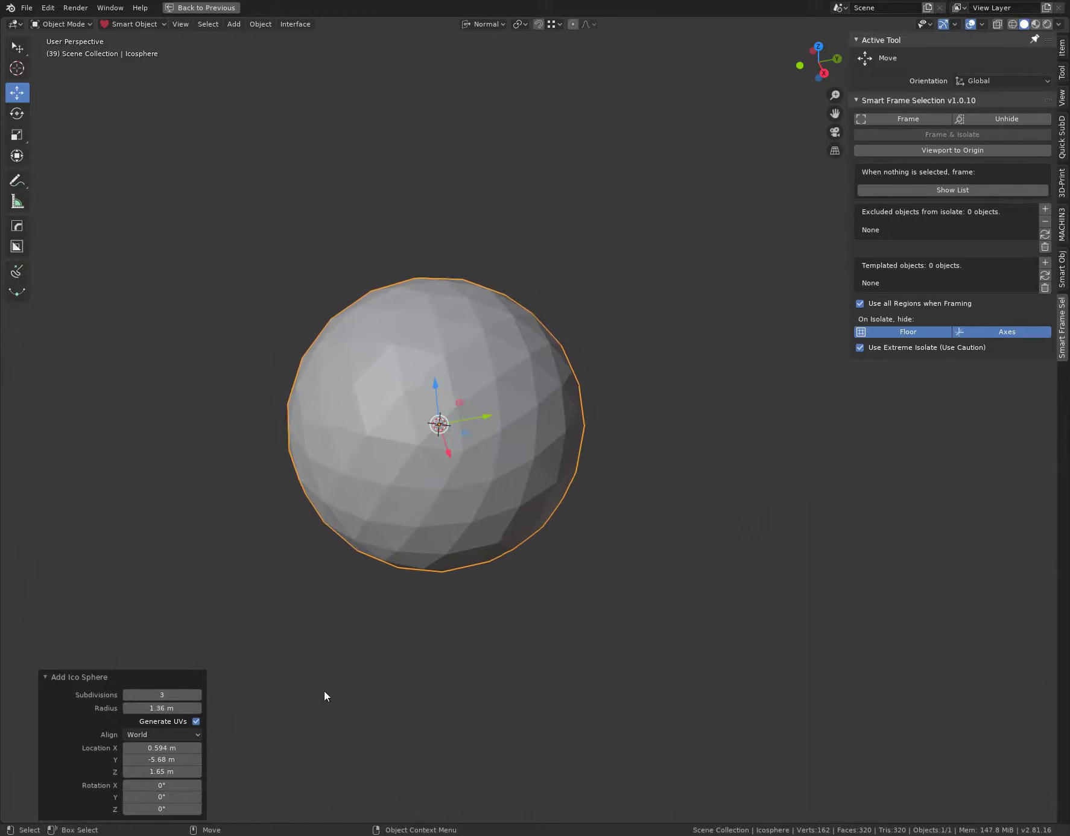
- Exit the extreme isolation to show all objects alongside the ico sphere and select the cube
middle_click_drag(504, 610, 392, 620, "alt")
right_click_drag(392, 620, 504, 531, "alt")
middle_click_drag(581, 551, 519, 604, "alt")
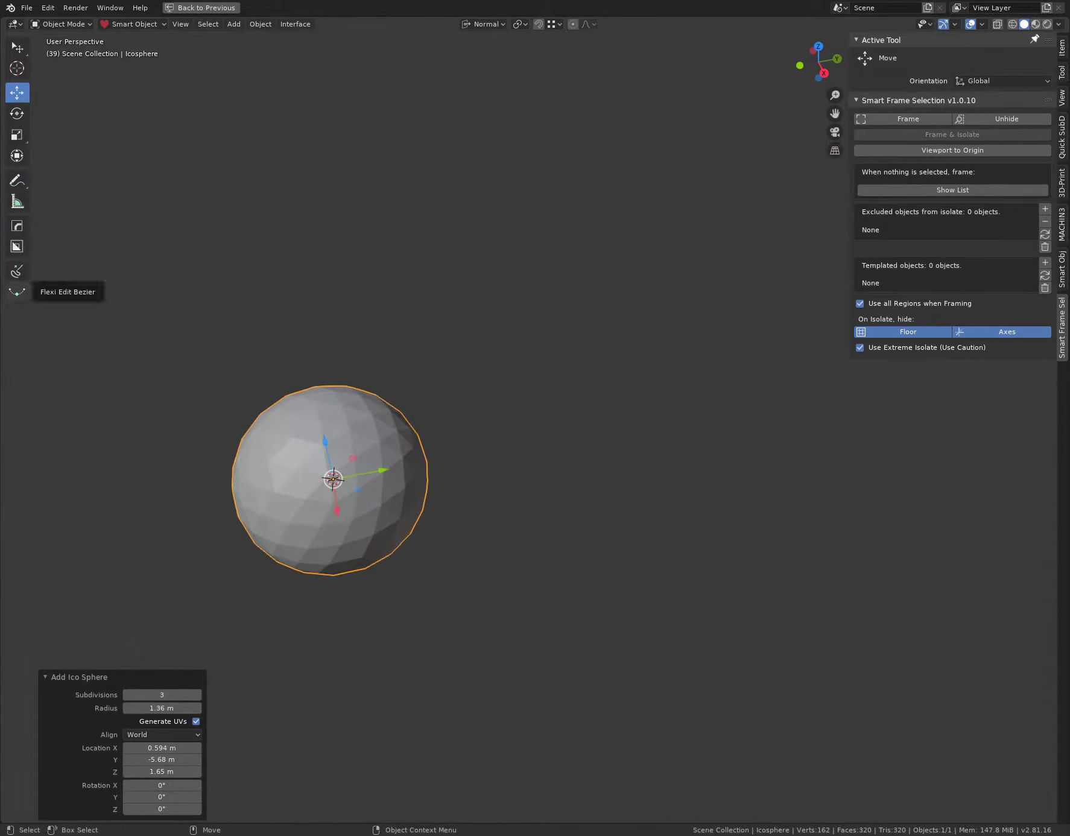
middle_click_drag(286, 365, 528, 454, "shift")
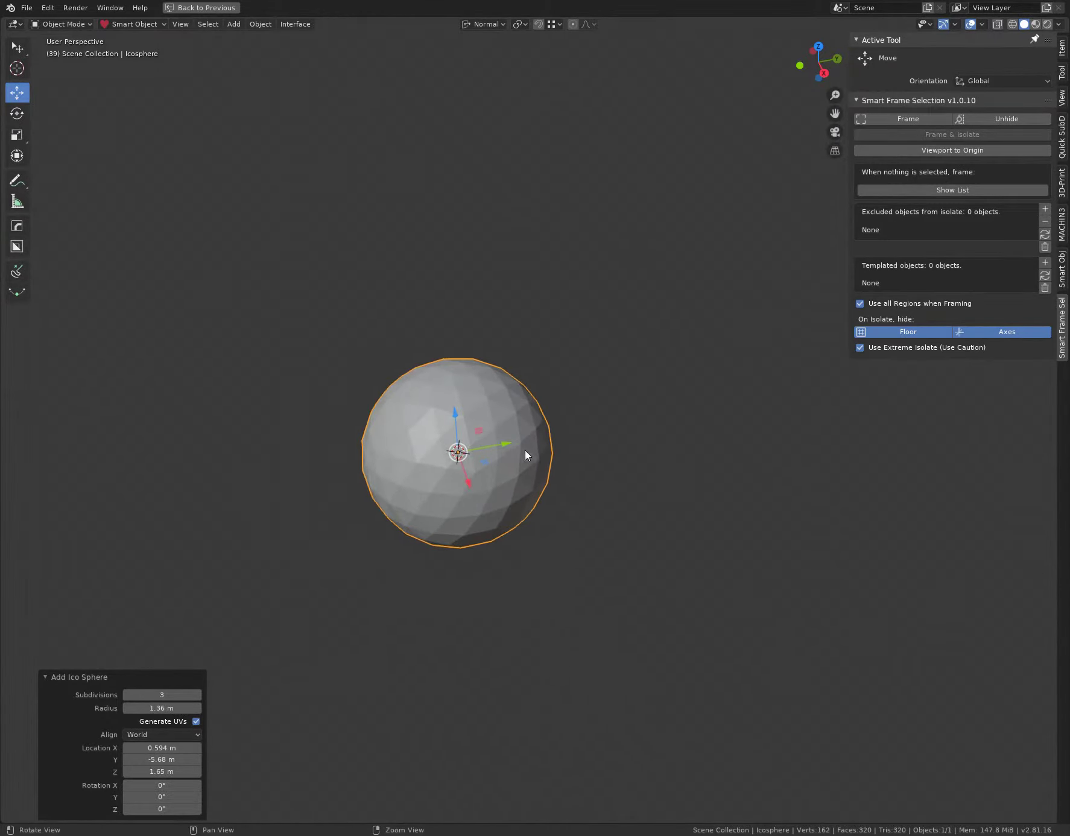
key("shift+i")
middle_click_drag(636, 489, 310, 497, "alt")
left_click(525, 388)
- Select the ico sphere and frame it in the viewport
middle_click_drag(404, 466, 255, 503)
left_click_drag(254, 502, 285, 469, "alt")
middle_click_drag(284, 469, 463, 442, "alt")
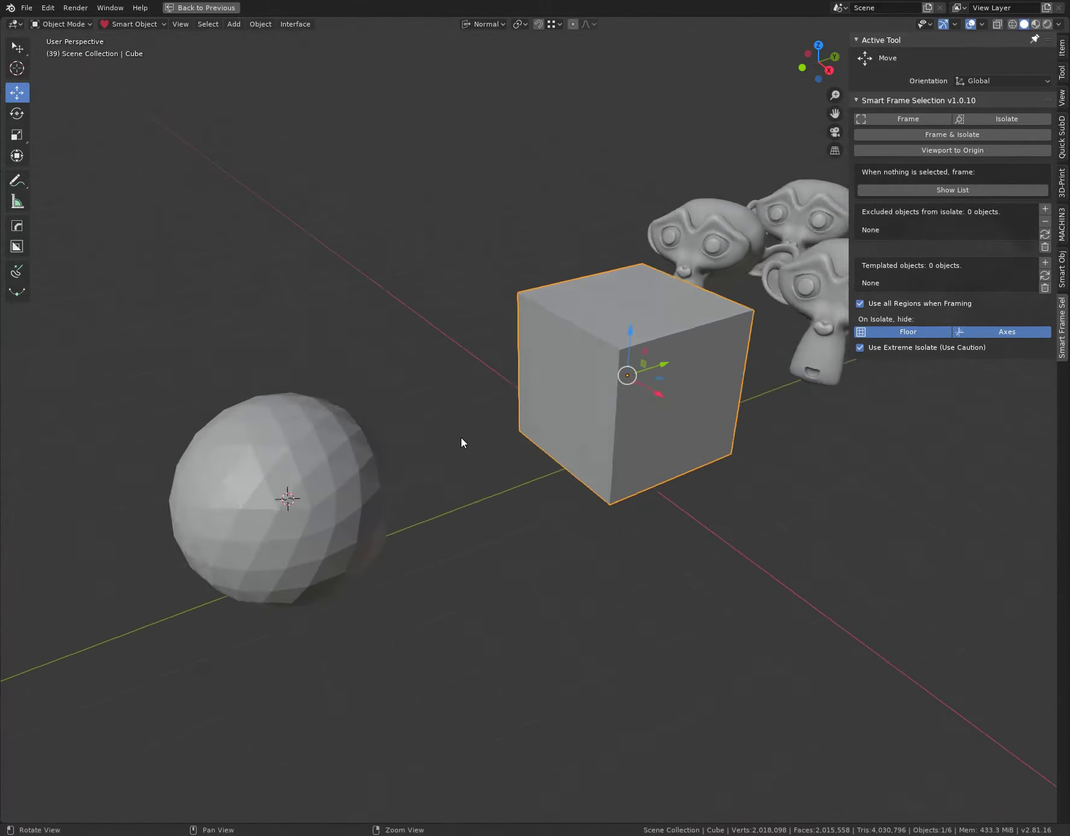
right_click_drag(463, 442, 374, 480, "alt")
left_click(313, 502)
key("f")
right_click_drag(452, 504, 437, 350, "alt")
middle_click_drag(437, 350, 356, 369, "alt")
left_click_drag(356, 370, 442, 428, "alt")
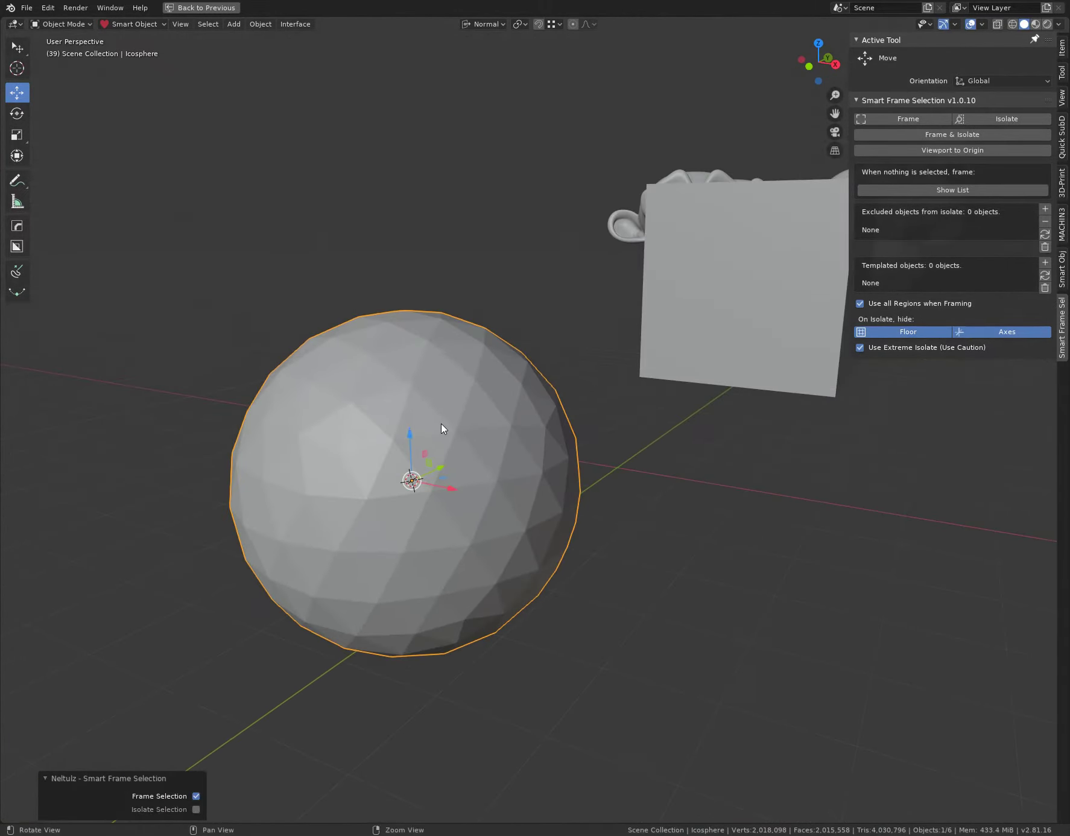
- Enter Edit Mode on the ico sphere, select a patch of its front faces, and isolate them
key("Tab")
left_click(524, 451)
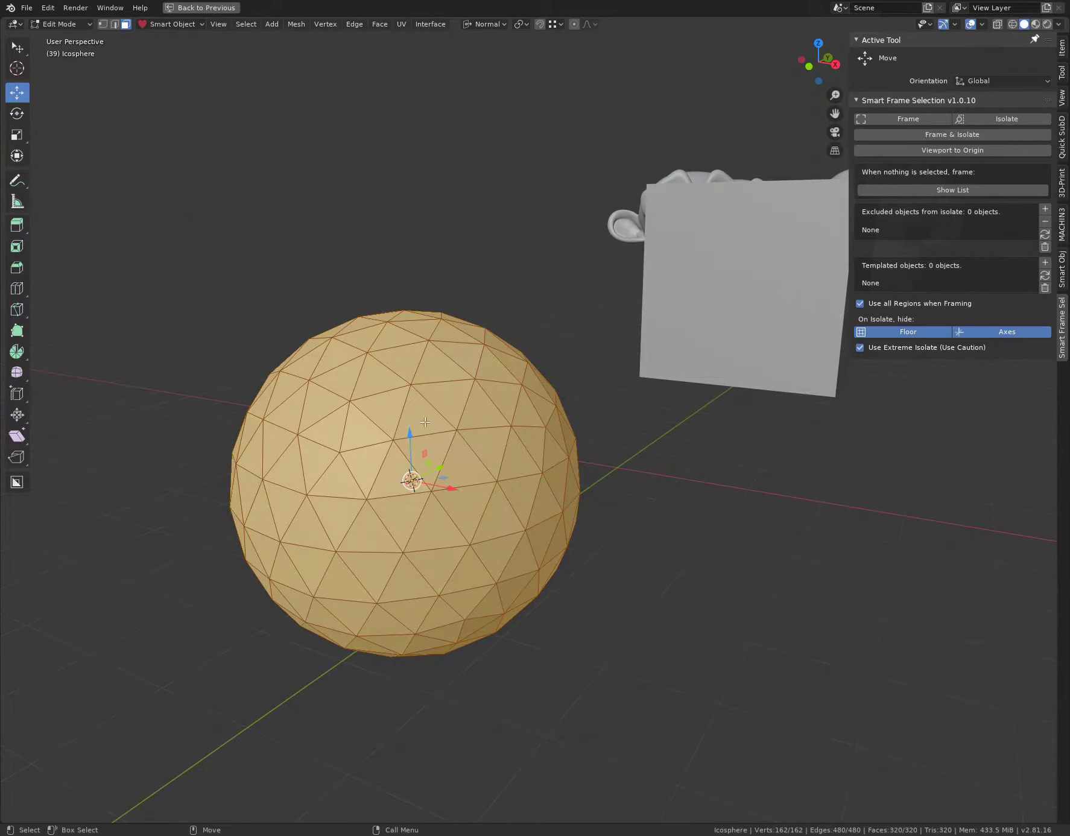
left_click_drag(550, 535, 550, 536)
scroll(559, 564, "down", 1)
key("slash")
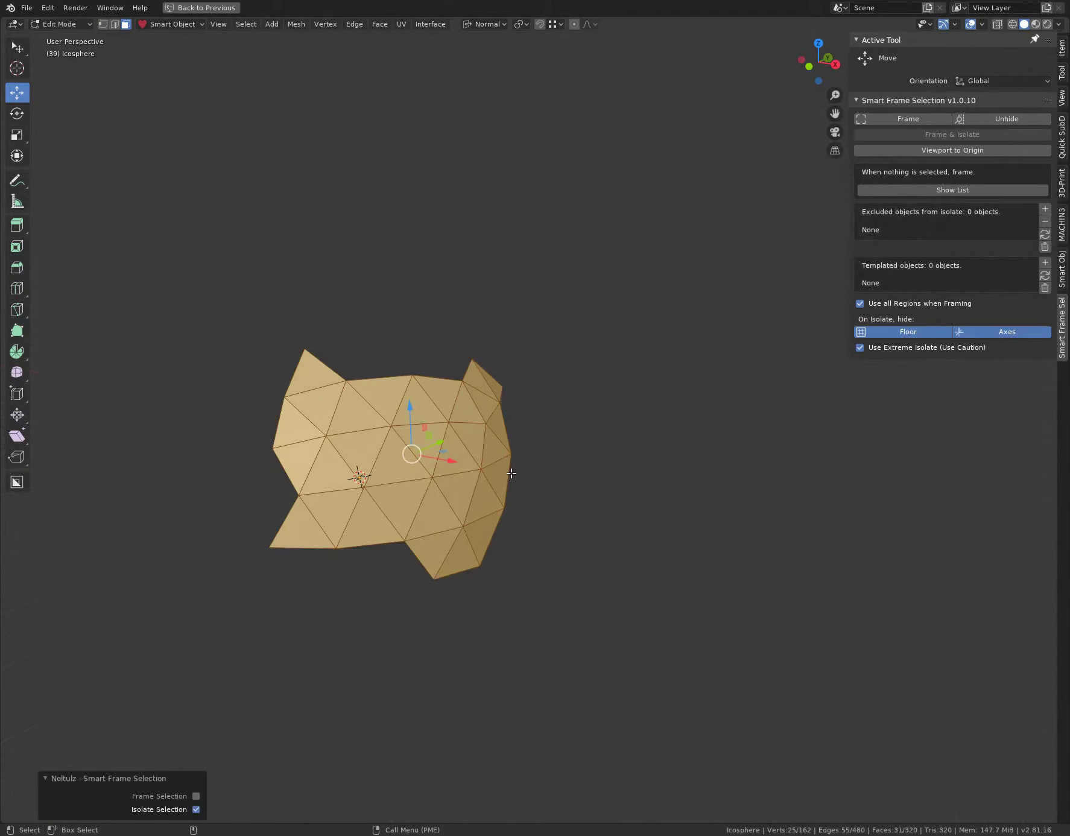
- Add a cube at the 3D cursor within the ico sphere's mesh and set its size to 1.15 m
middle_click_drag(513, 535, 562, 529)
left_click_drag(562, 529, 594, 539, "alt")
middle_click_drag(570, 495, 592, 423, "alt")
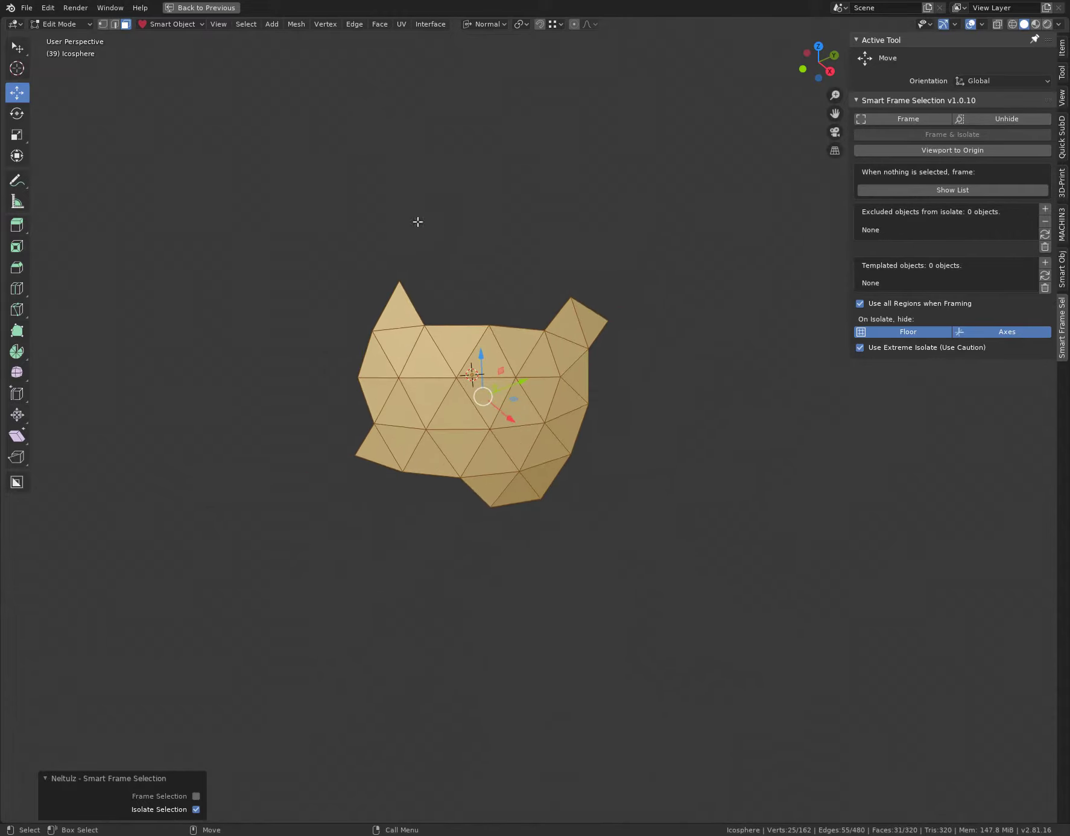
mouse_move(281, 29)
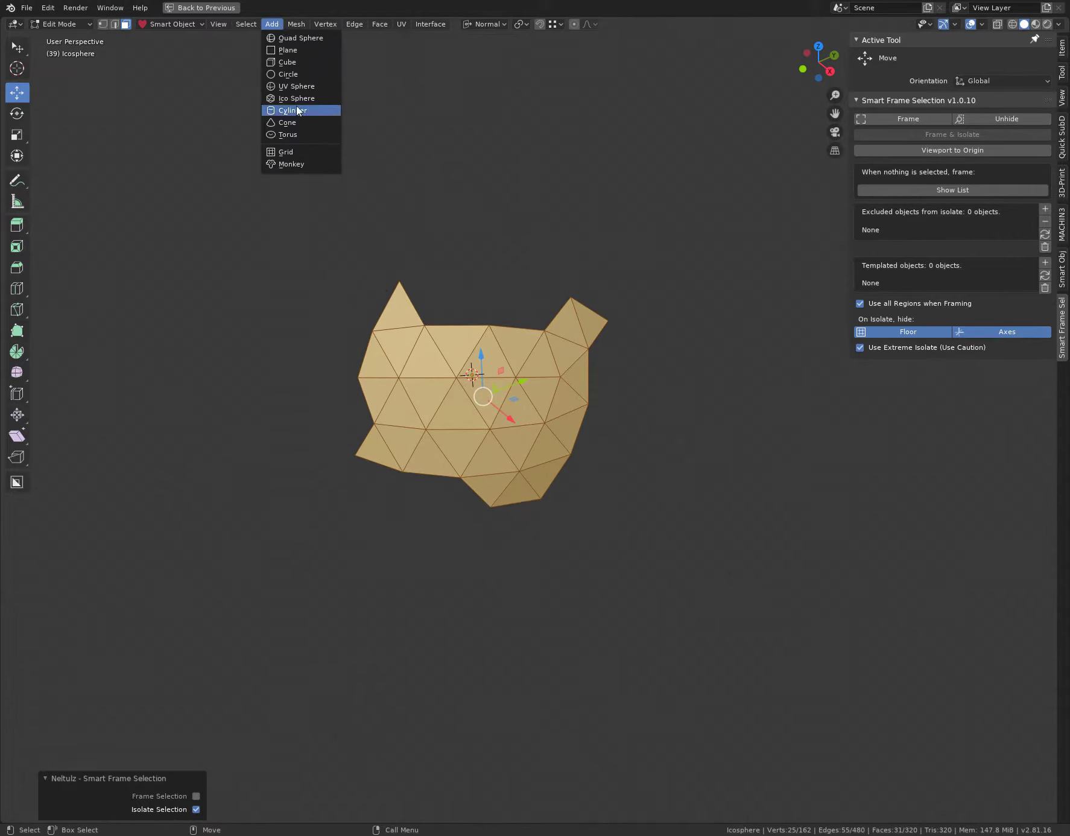
left_click(307, 63)
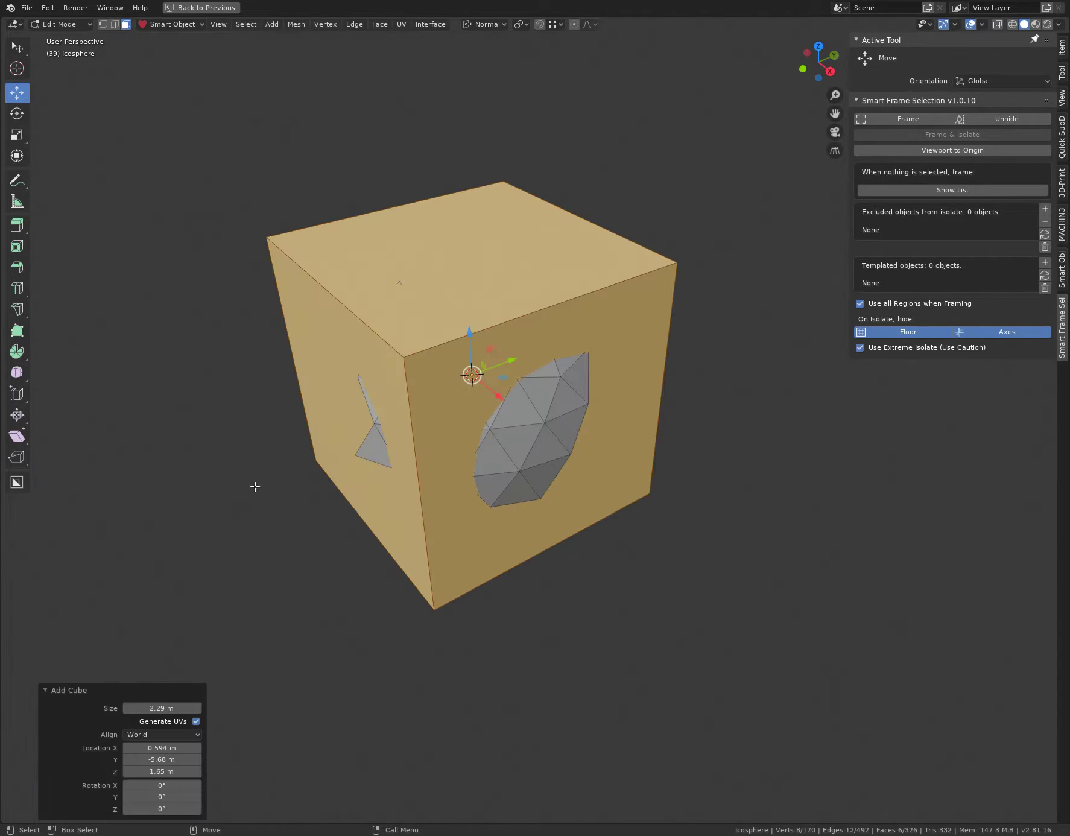
left_click_drag(161, 709, 93, 709)
- Exit the face isolation to restore the full ico sphere and the rest of the scene
middle_click_drag(774, 476, 509, 523, "shift")
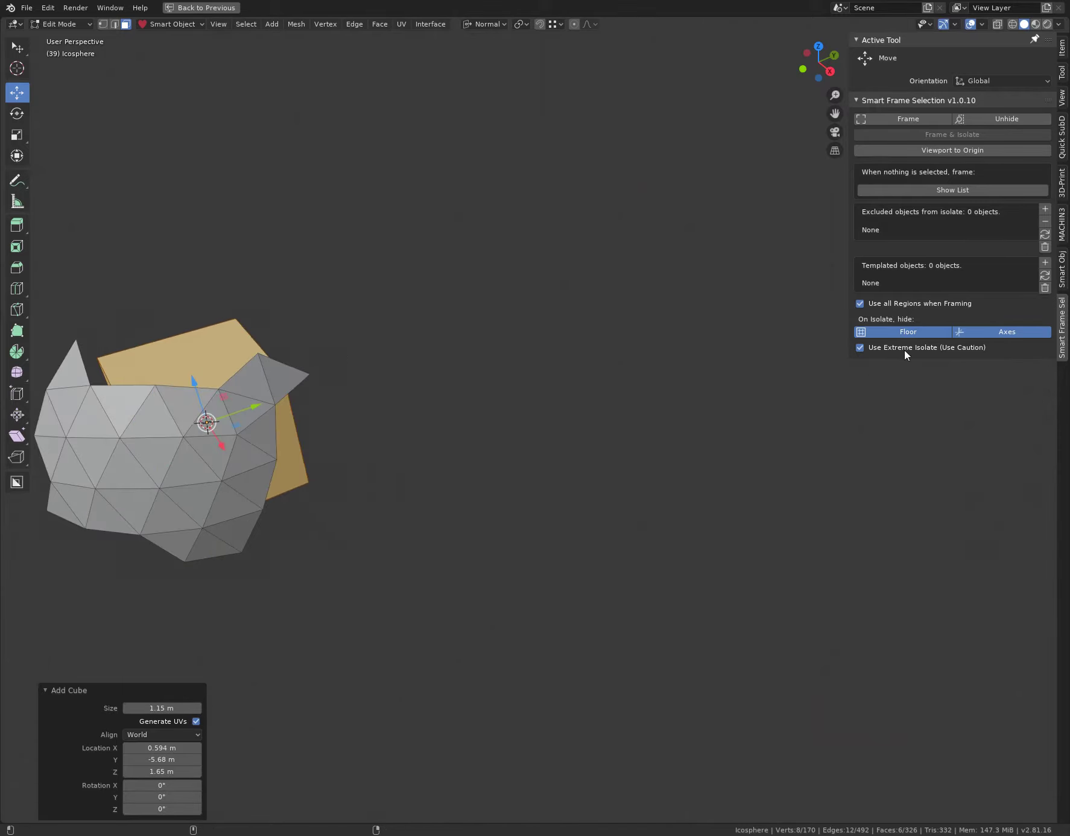
scroll(507, 453, "down", 2)
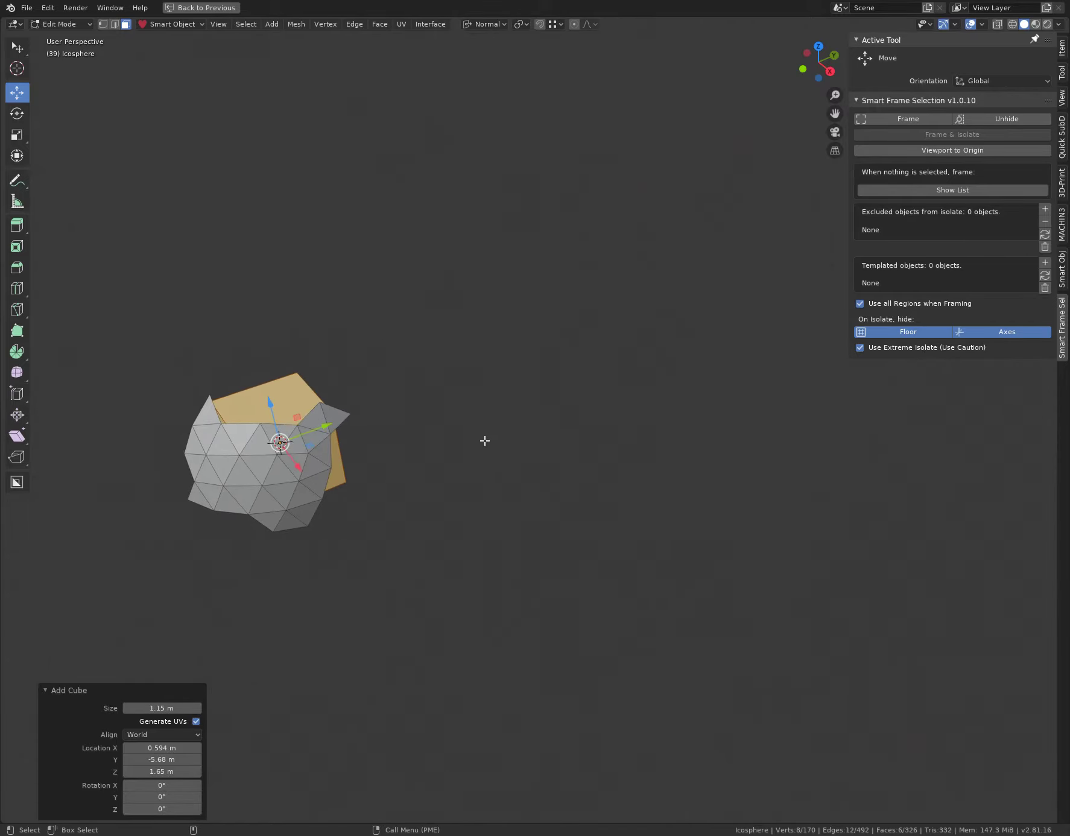
key("KP_Divide")
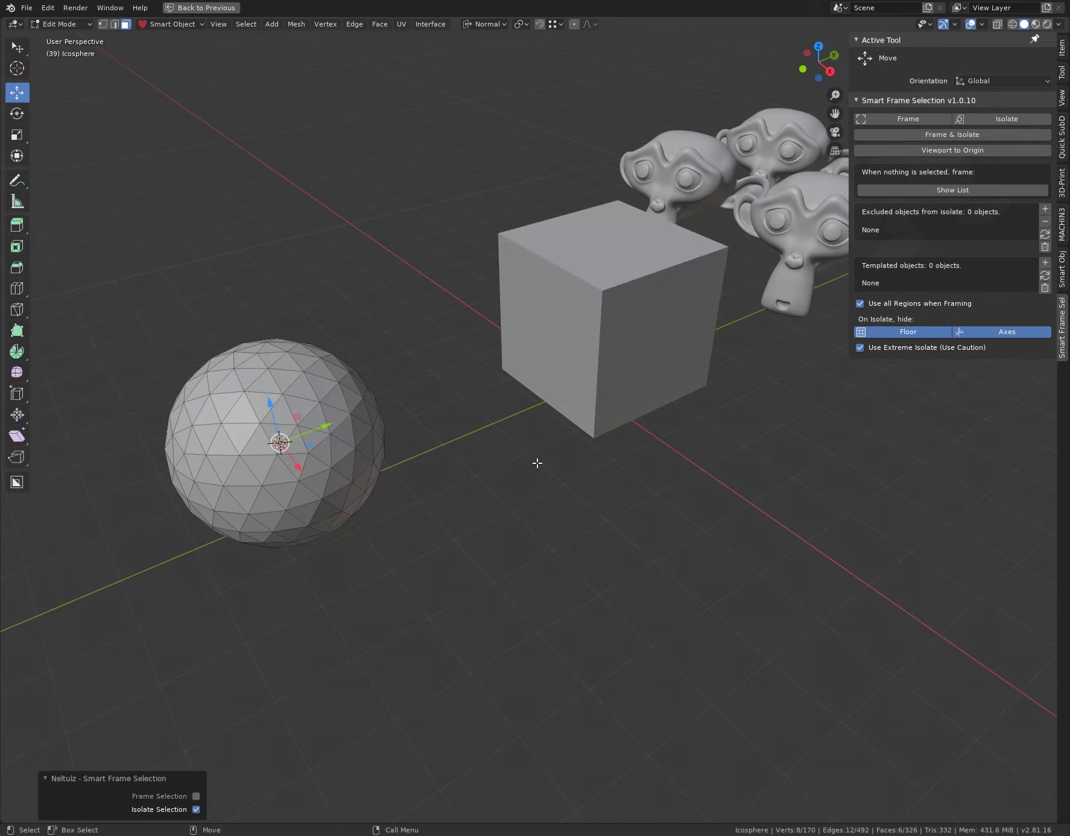
middle_click_drag(551, 460, 483, 500)
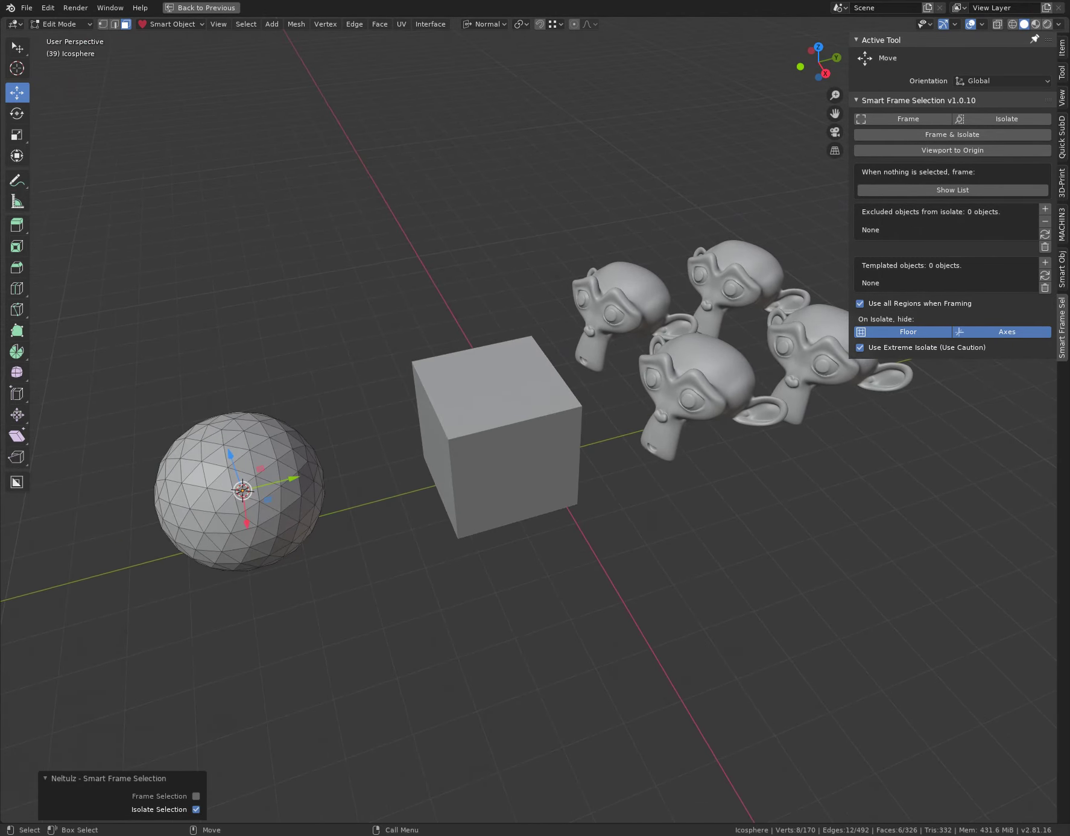